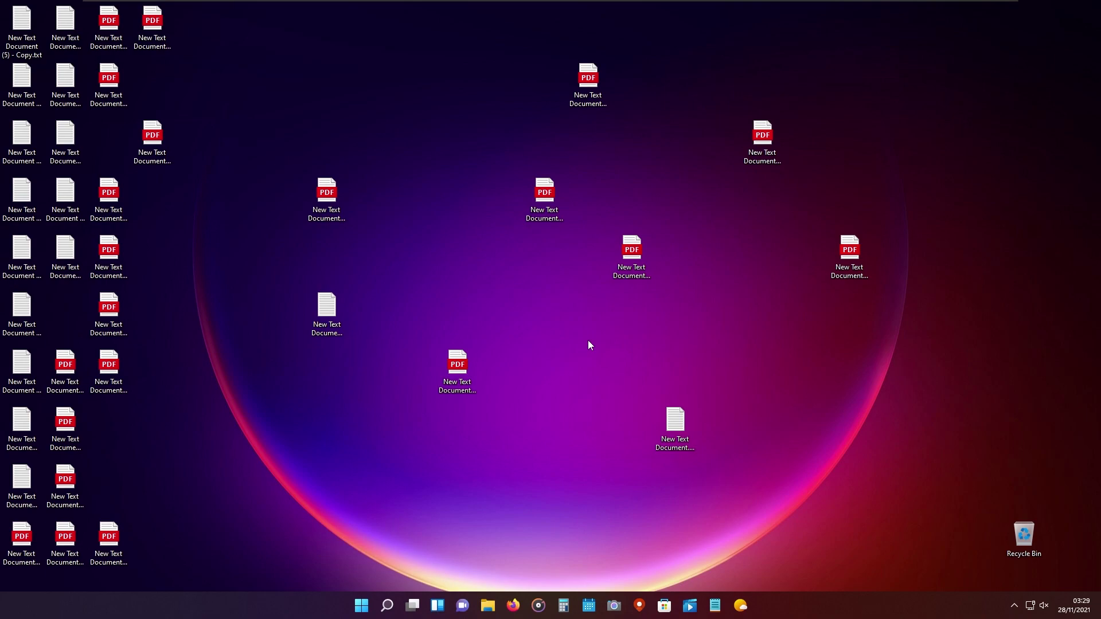
Step: Toggle the desktop's Show desktop icons option from the View menu
right_click(589, 342)
mouse_move(624, 351)
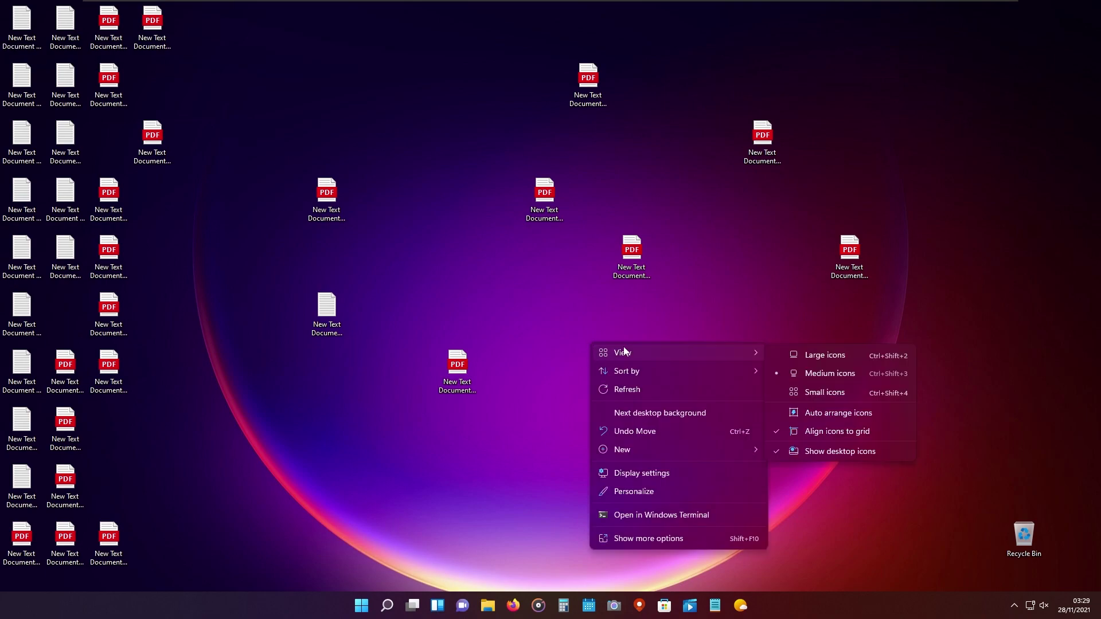
left_click(845, 452)
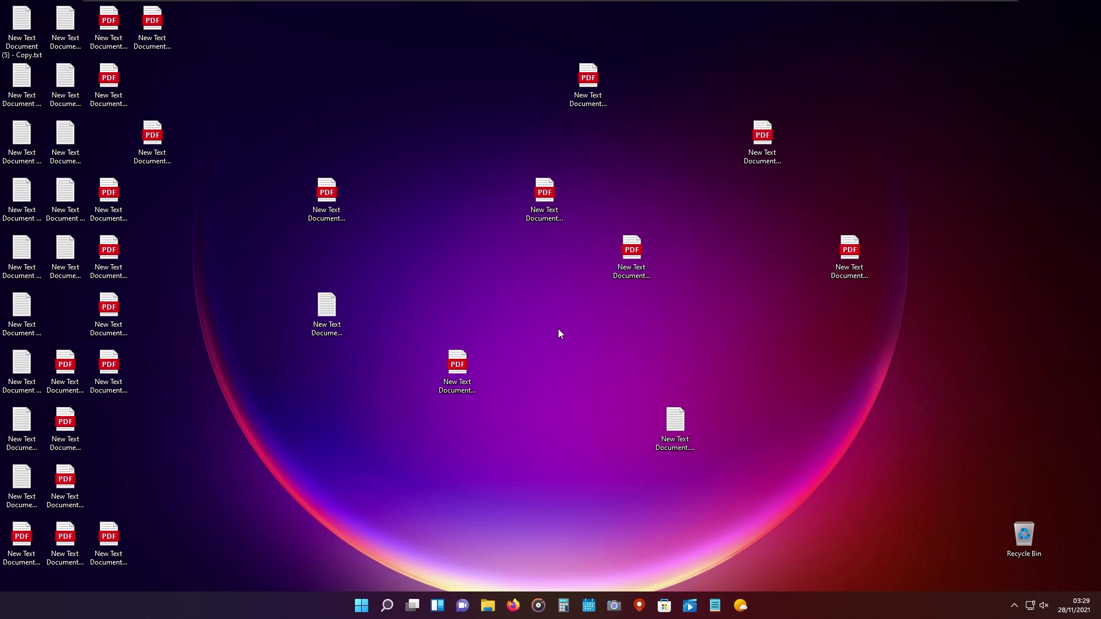
Step: Box-select the scattered text and PDF files and bring up their context menu
left_click_drag(903, 492, 90, 6)
left_click(338, 194)
right_click(338, 193)
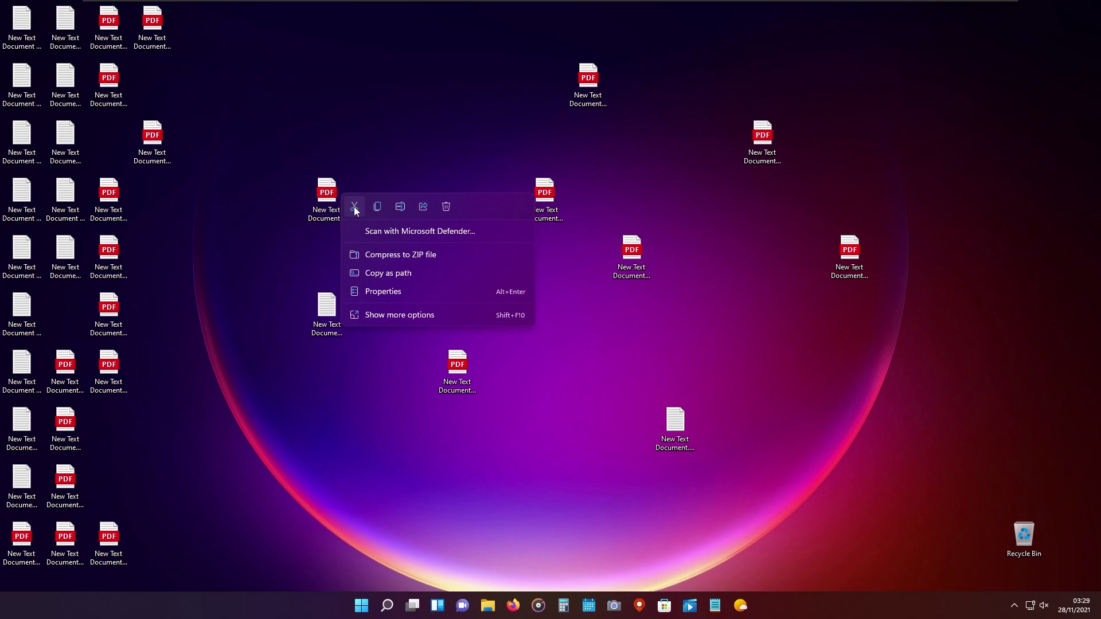
Step: Cut the 17 text and PDF files, paste them into Documents, and close File Explorer
left_click(355, 206)
left_click(488, 606)
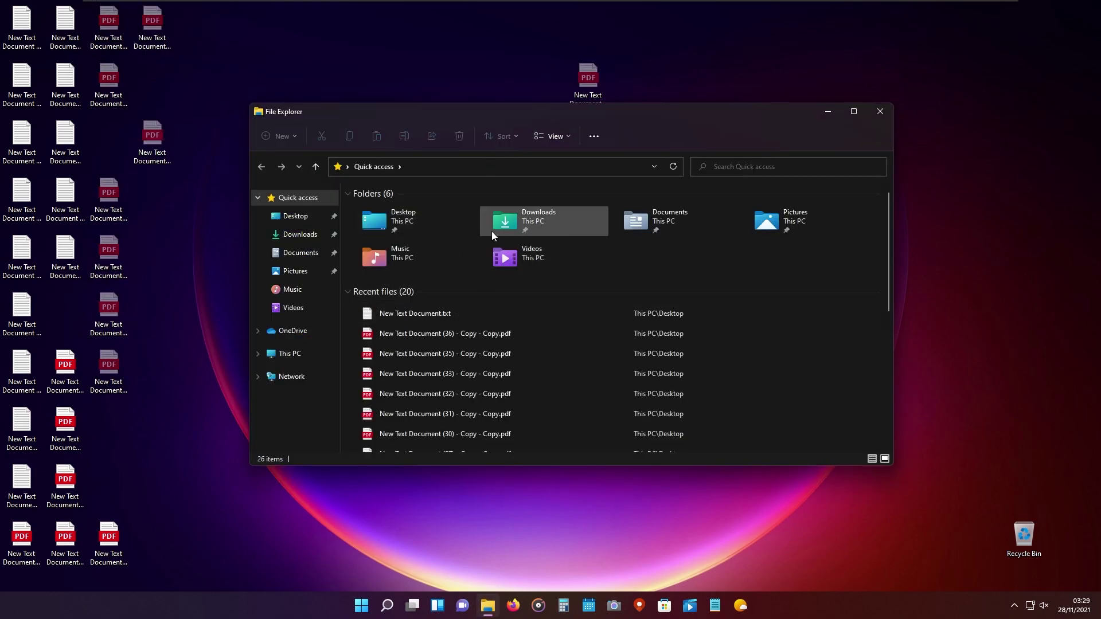
double_click(680, 223)
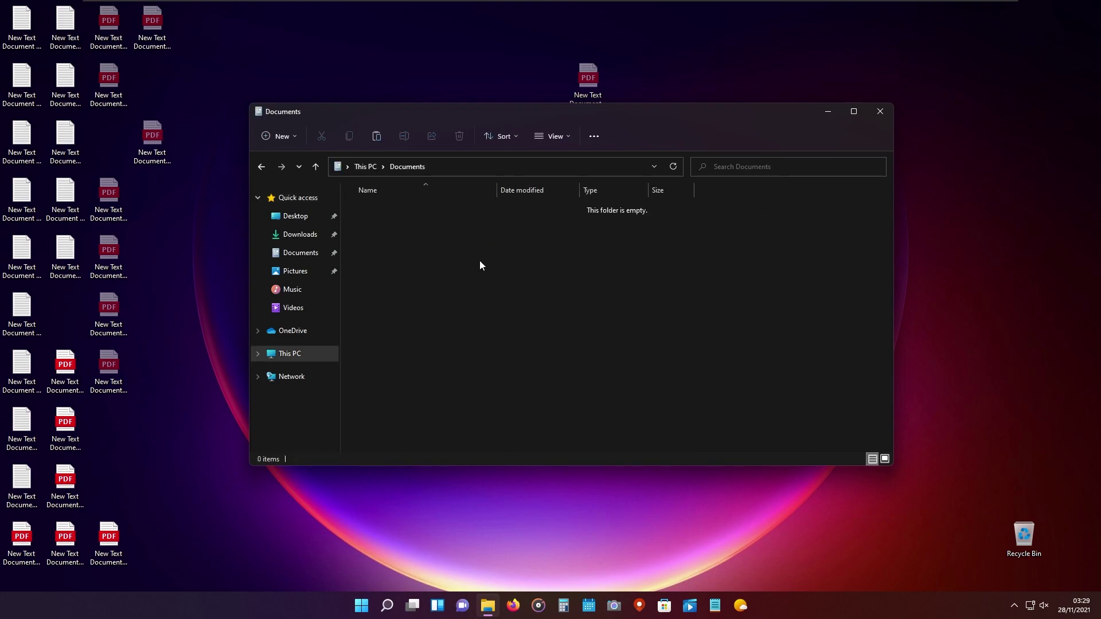
left_click(377, 136)
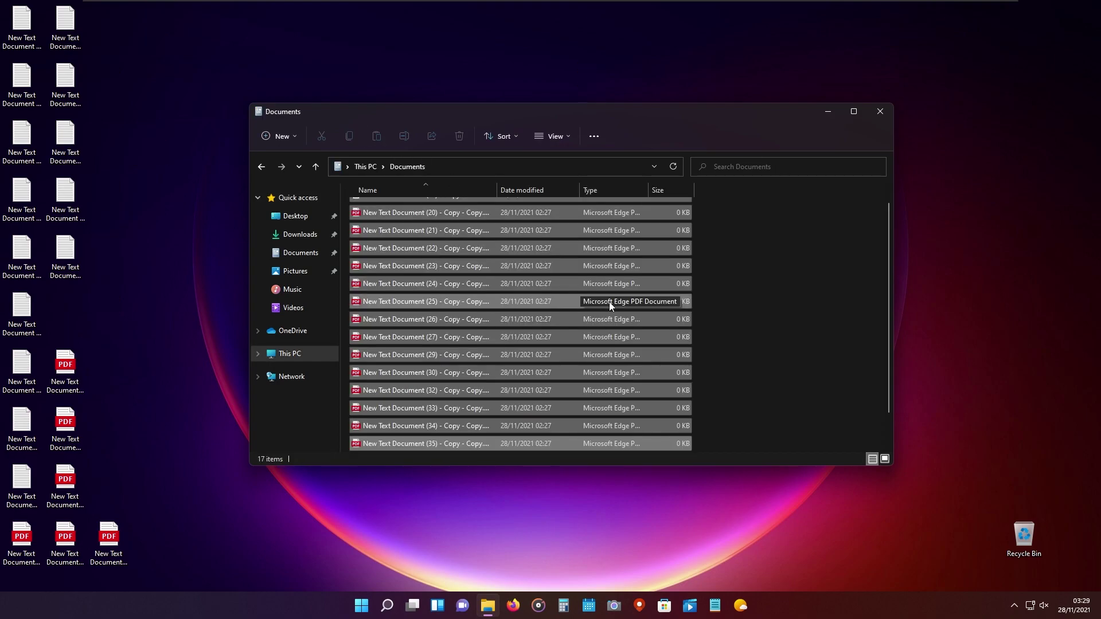
scroll(484, 352, "up", 1)
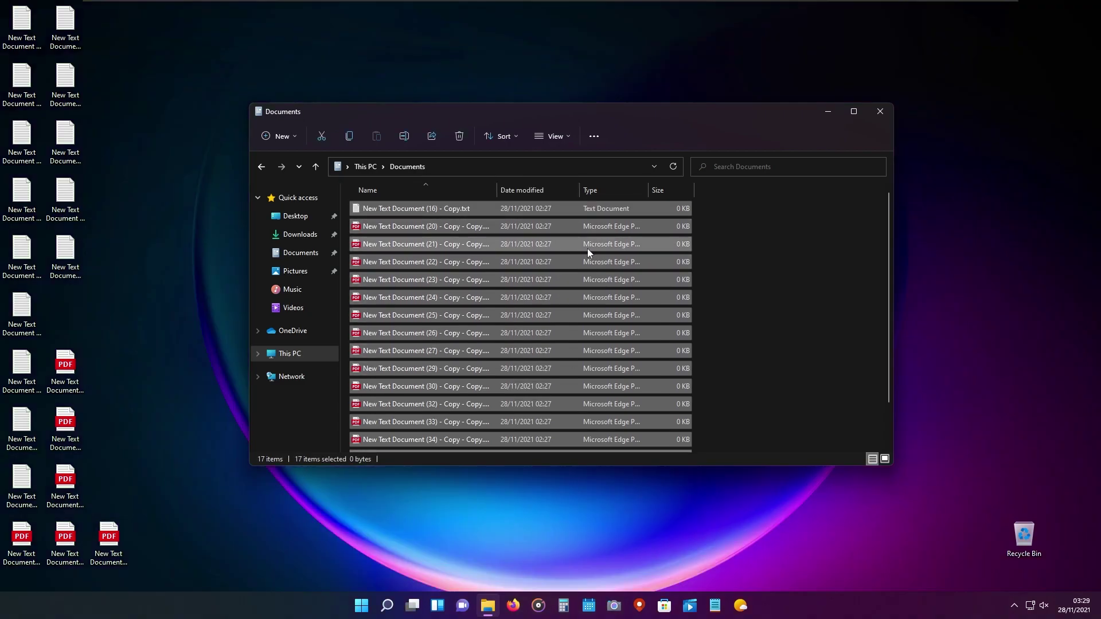
key("alt+F4")
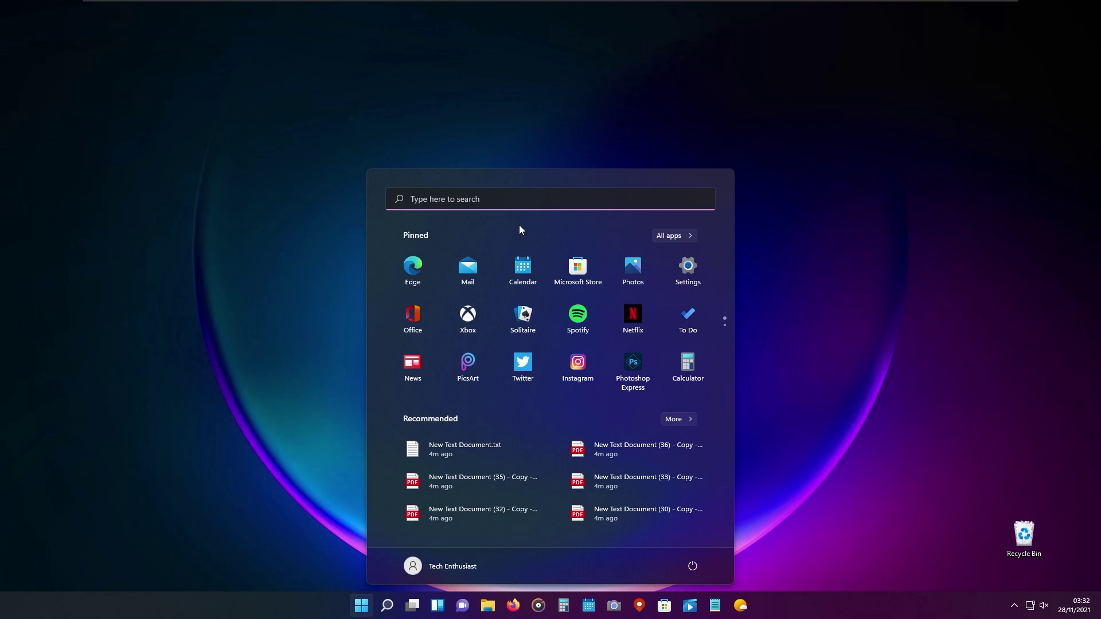
Step: Uninstall the pinned Netflix app from Start, confirming the removal
right_click(647, 325)
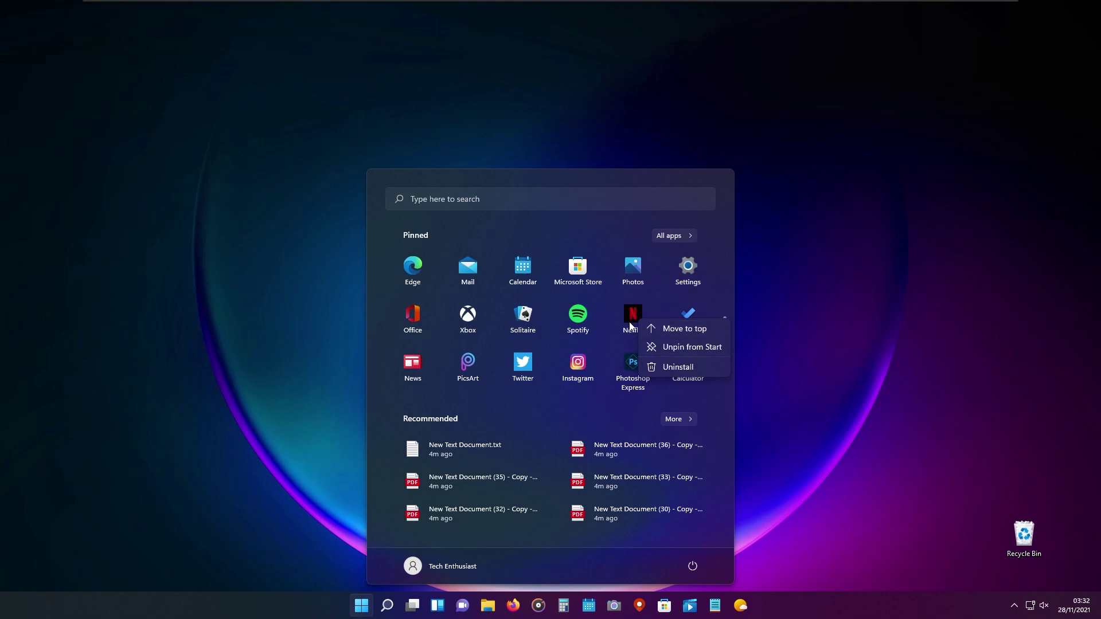
left_click(686, 369)
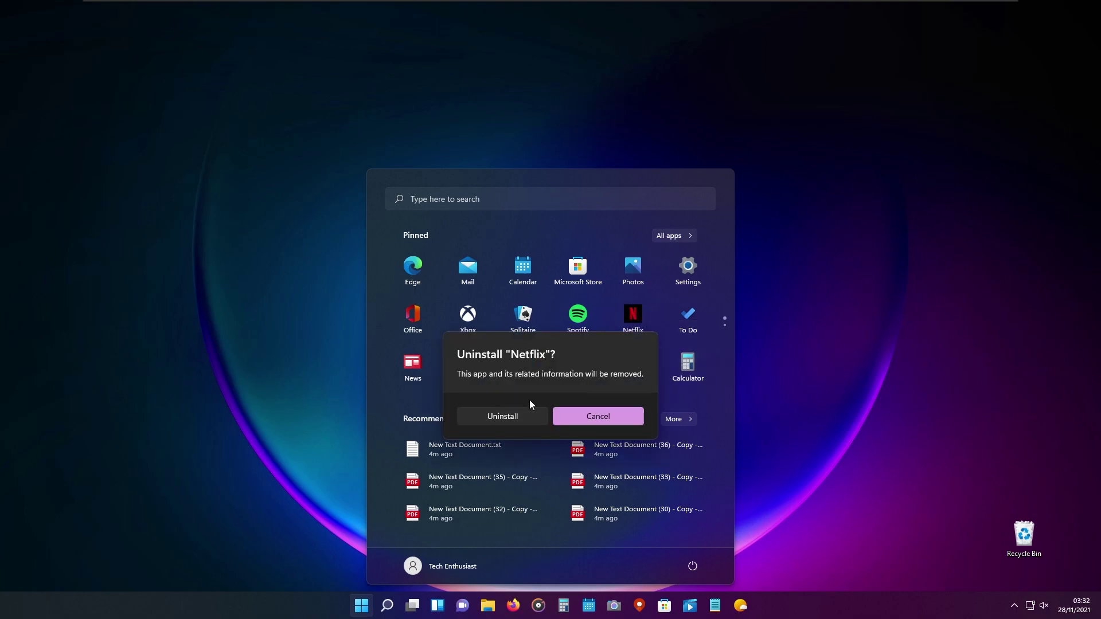
left_click(508, 420)
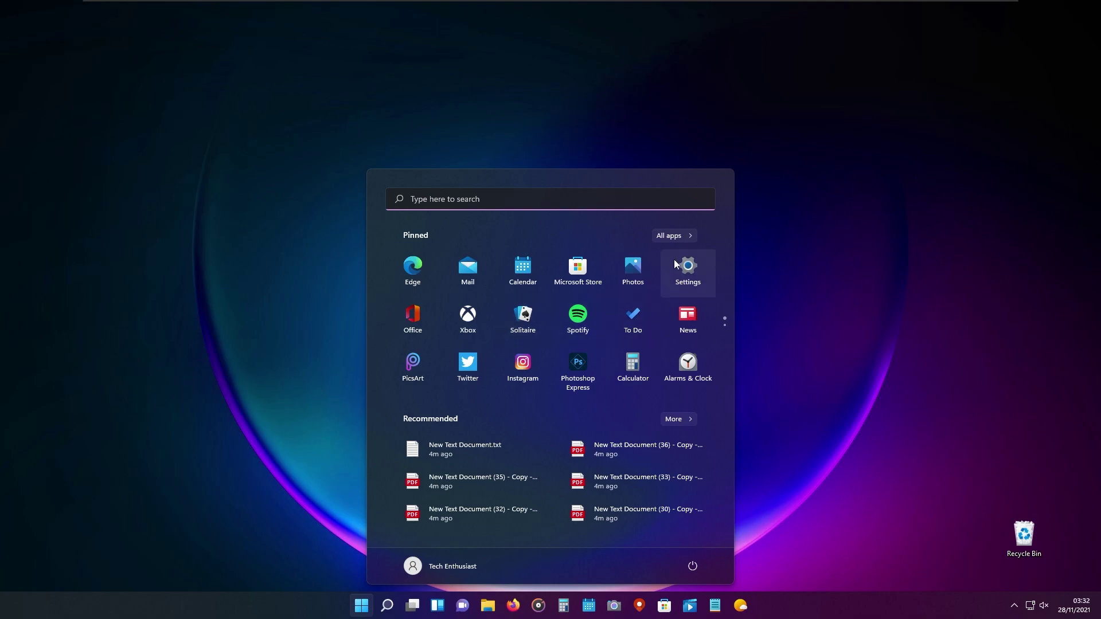
Step: Uninstall Power Automate from Settings > Apps > Apps & features, then reopen Start
left_click(666, 289)
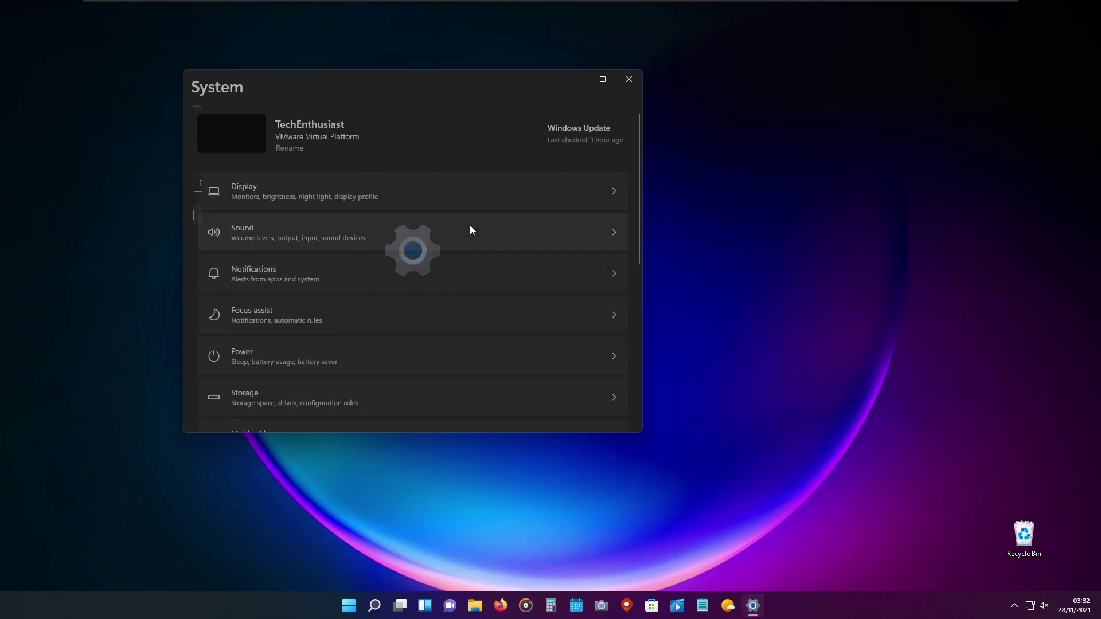
left_click(277, 283)
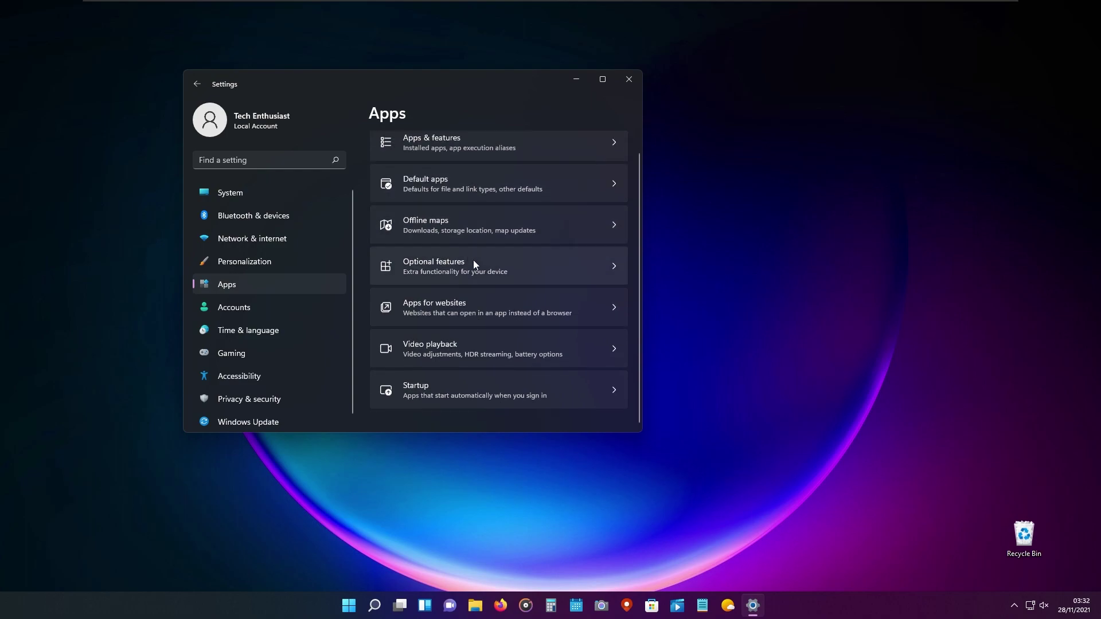
left_click(489, 163)
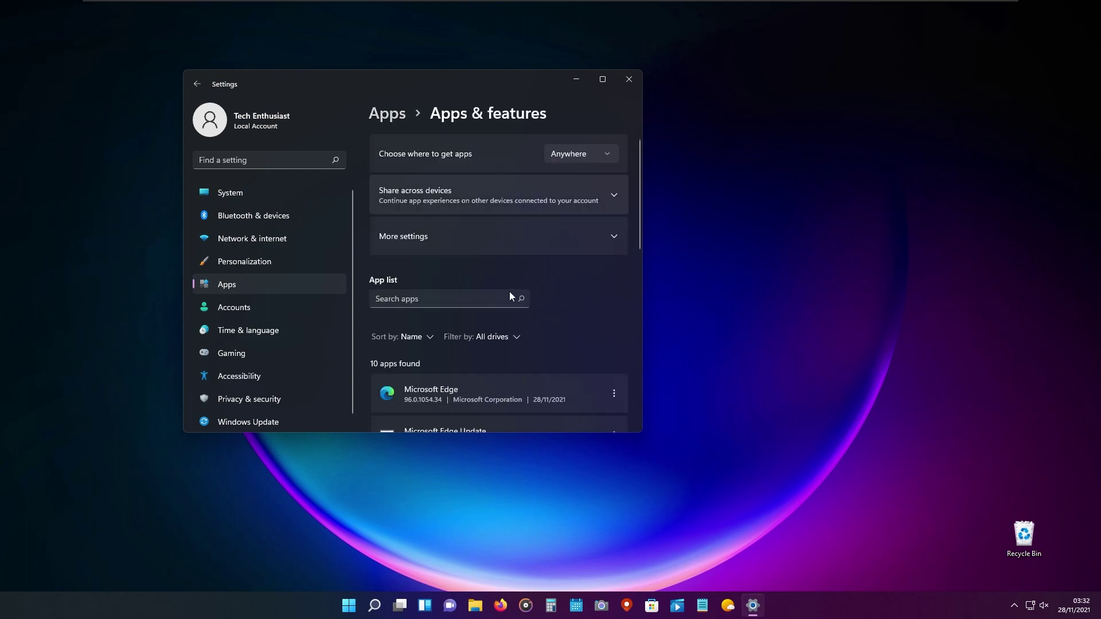
scroll(621, 213, "down", 2)
left_click_drag(639, 181, 537, 353)
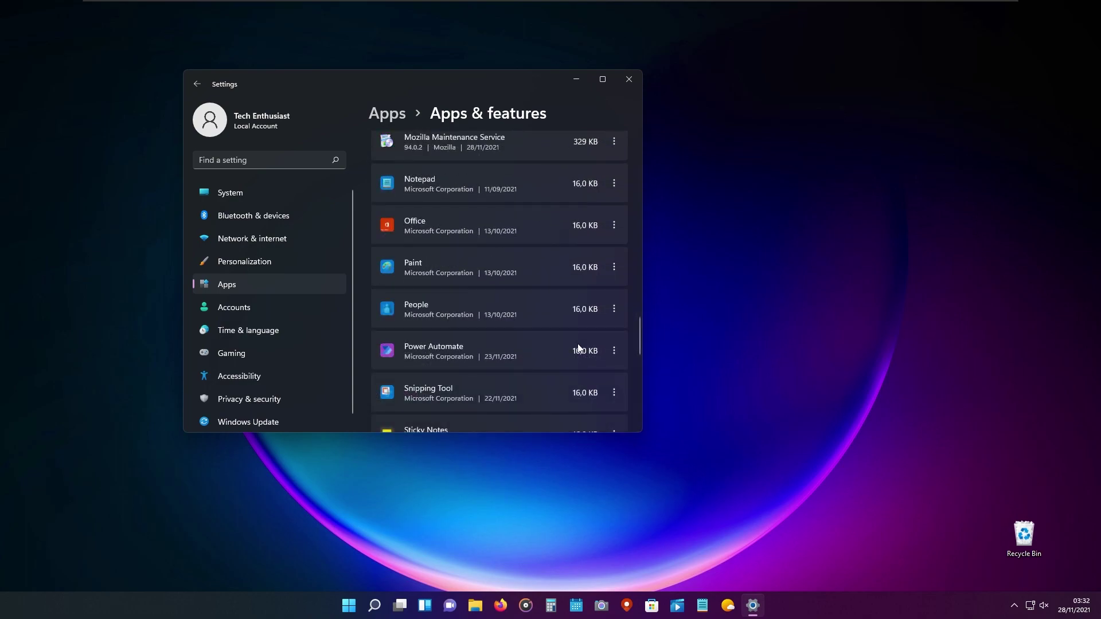
left_click(607, 349)
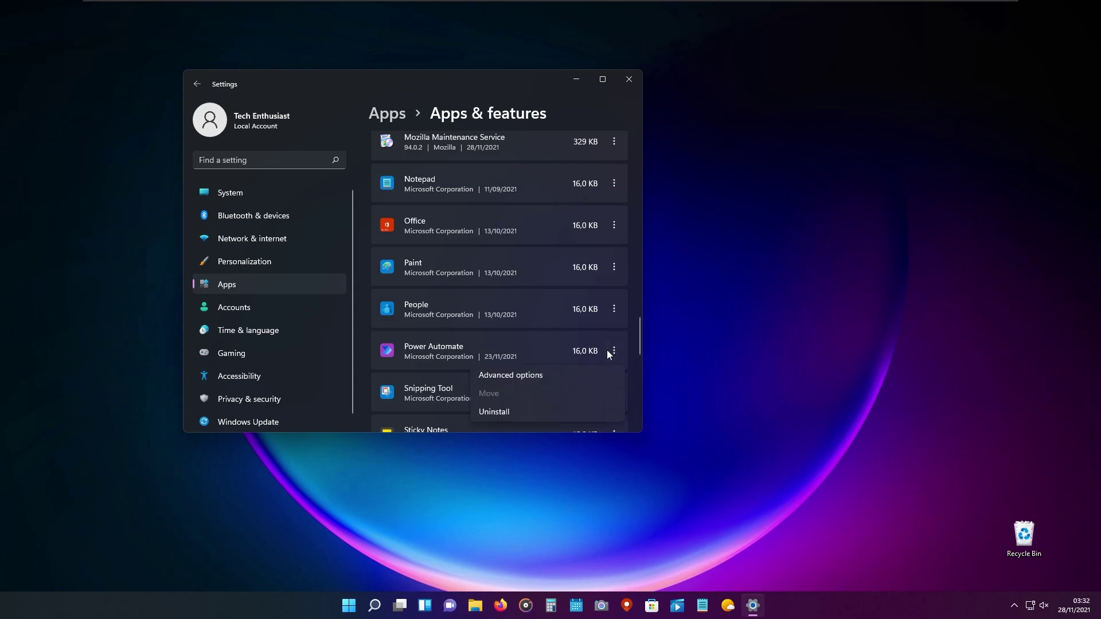
left_click(528, 408)
left_click(607, 412)
key("super")
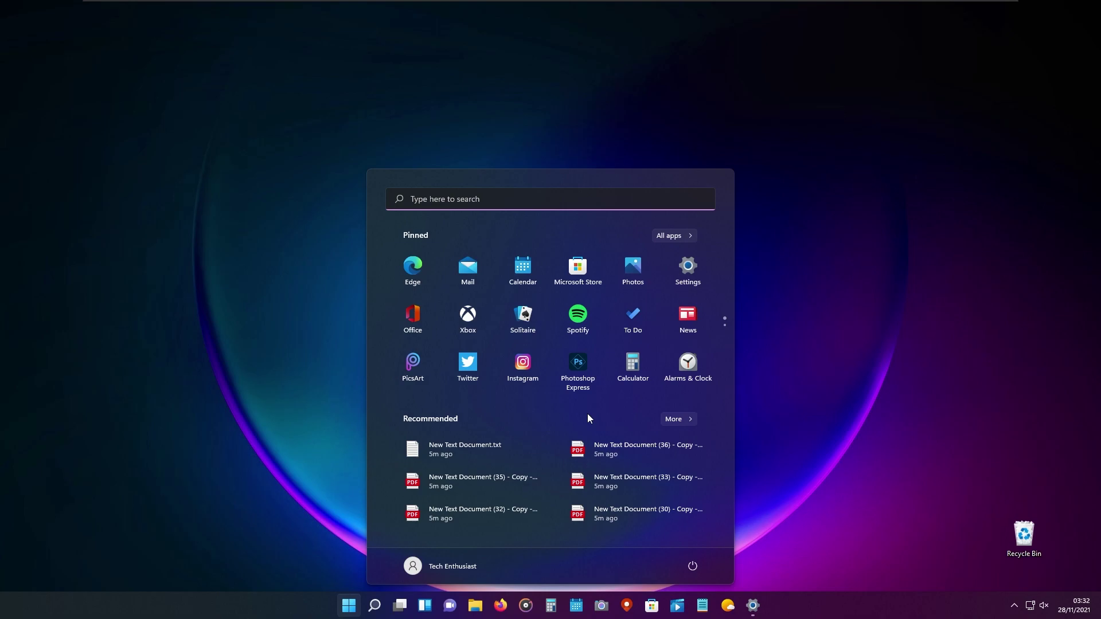
Step: Unpin Photoshop Express from Start, and Calendar and the red map-pin app from the taskbar
right_click(579, 365)
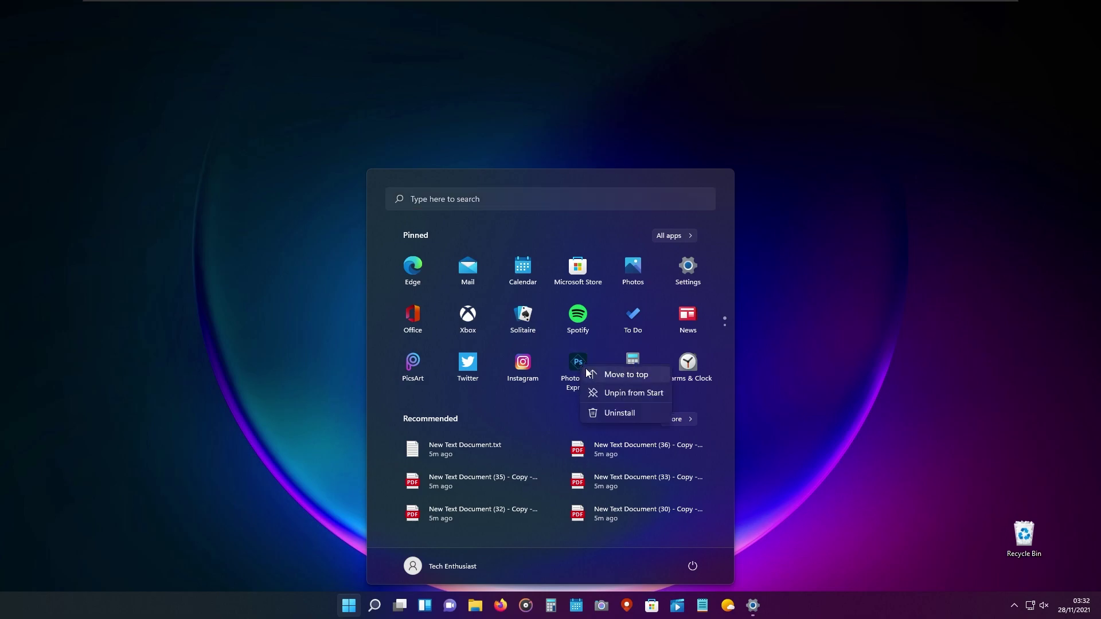
left_click(625, 394)
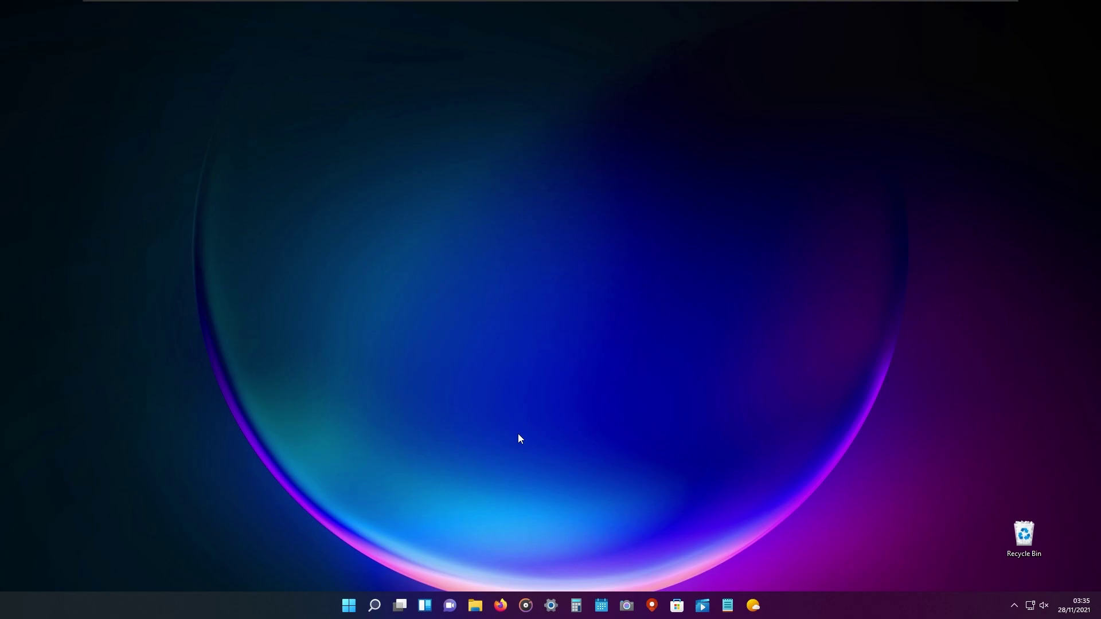
right_click(601, 606)
left_click(618, 573)
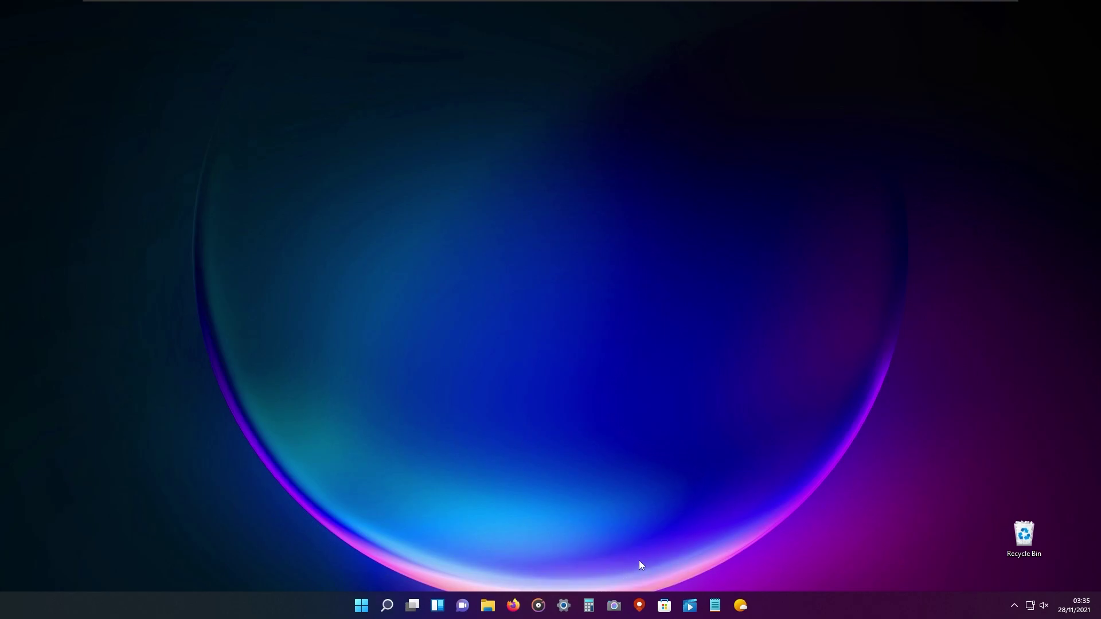
right_click(640, 607)
left_click(645, 576)
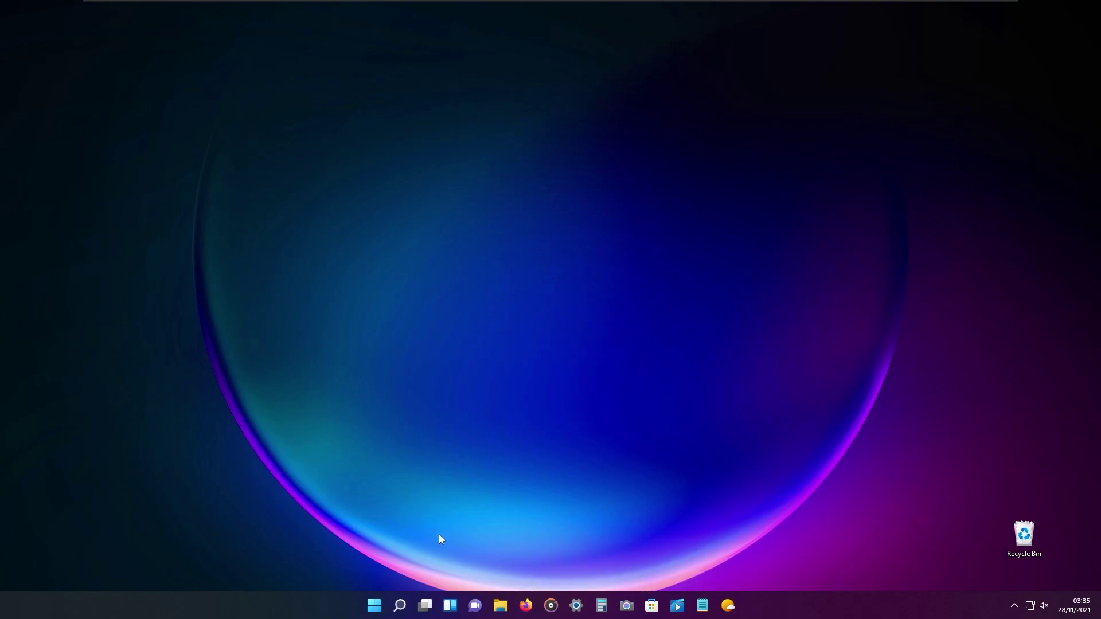
right_click(326, 606)
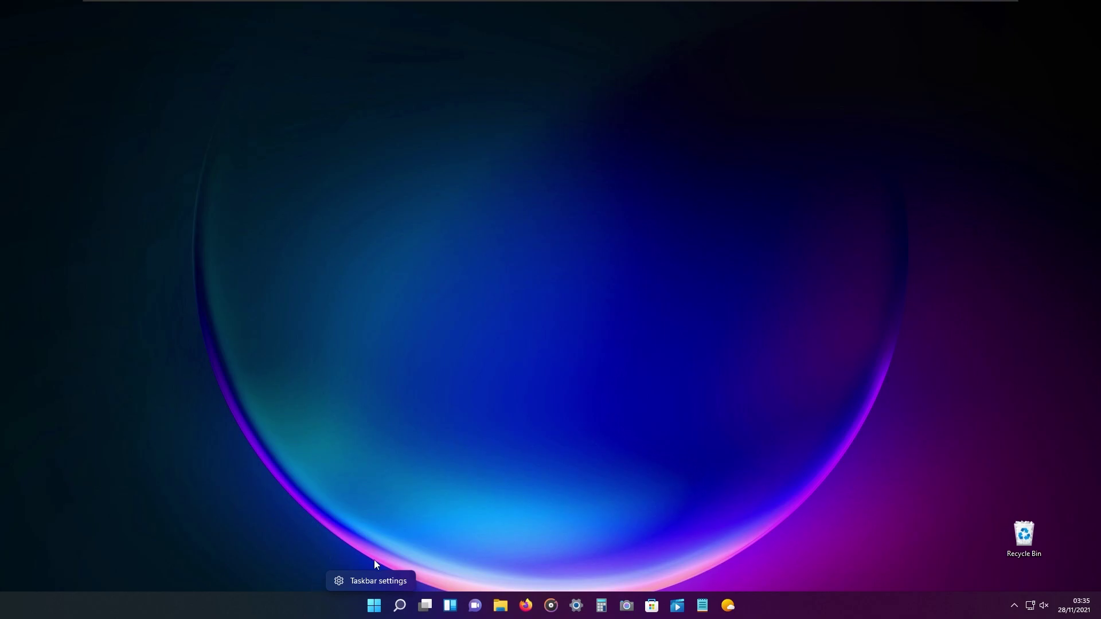
Step: In Taskbar settings, switch the Chat, Widgets, Task view and Search toggles to Off
left_click(379, 579)
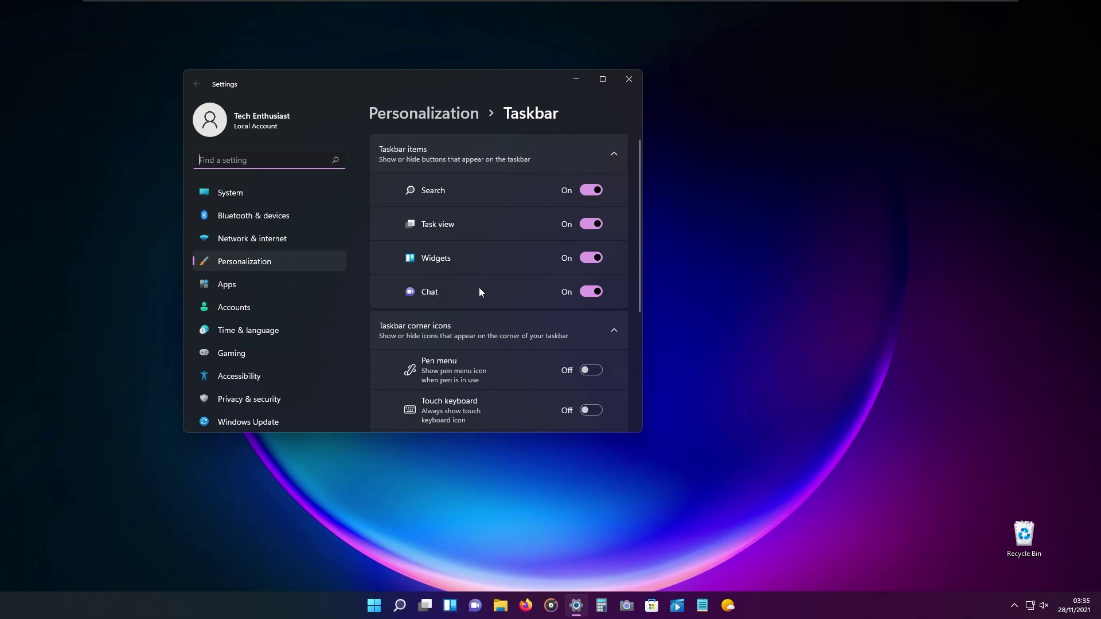
left_click(588, 291)
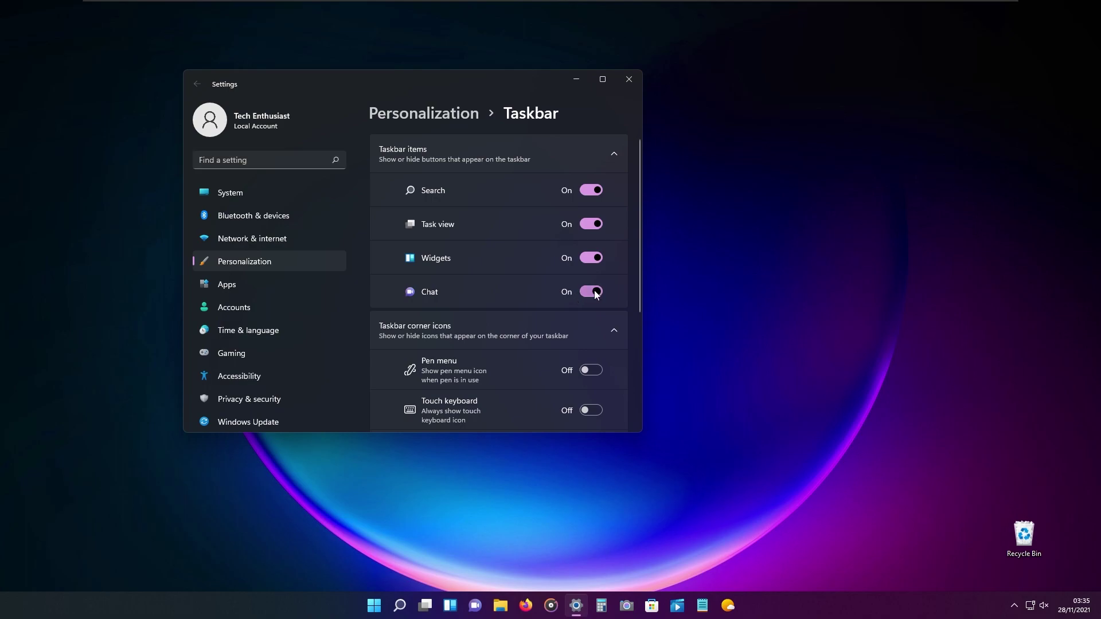
left_click(585, 259)
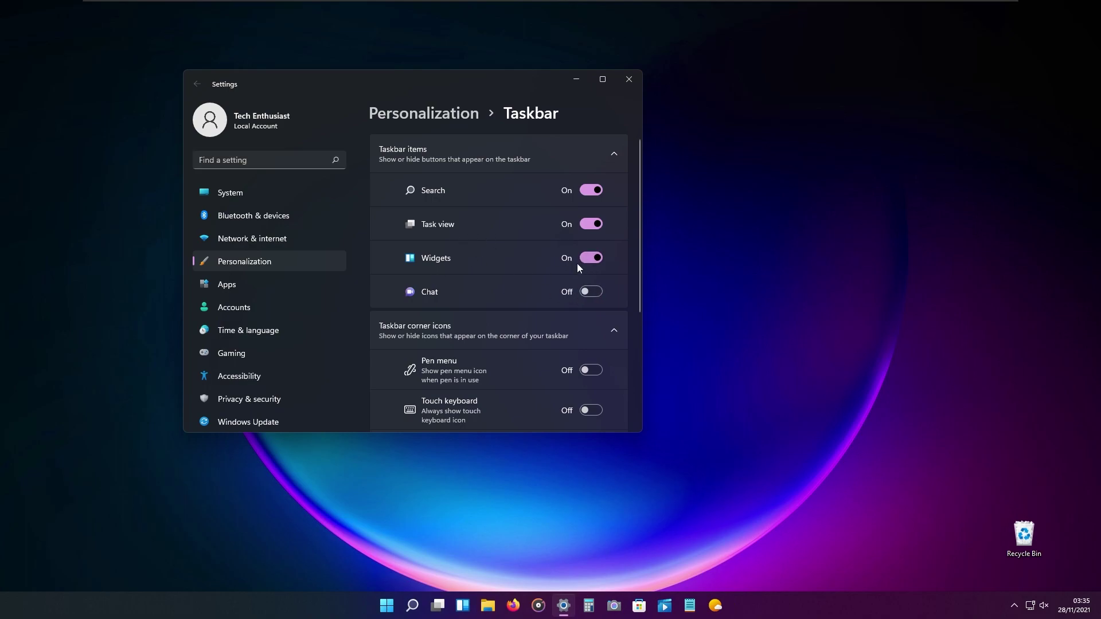
left_click(590, 223)
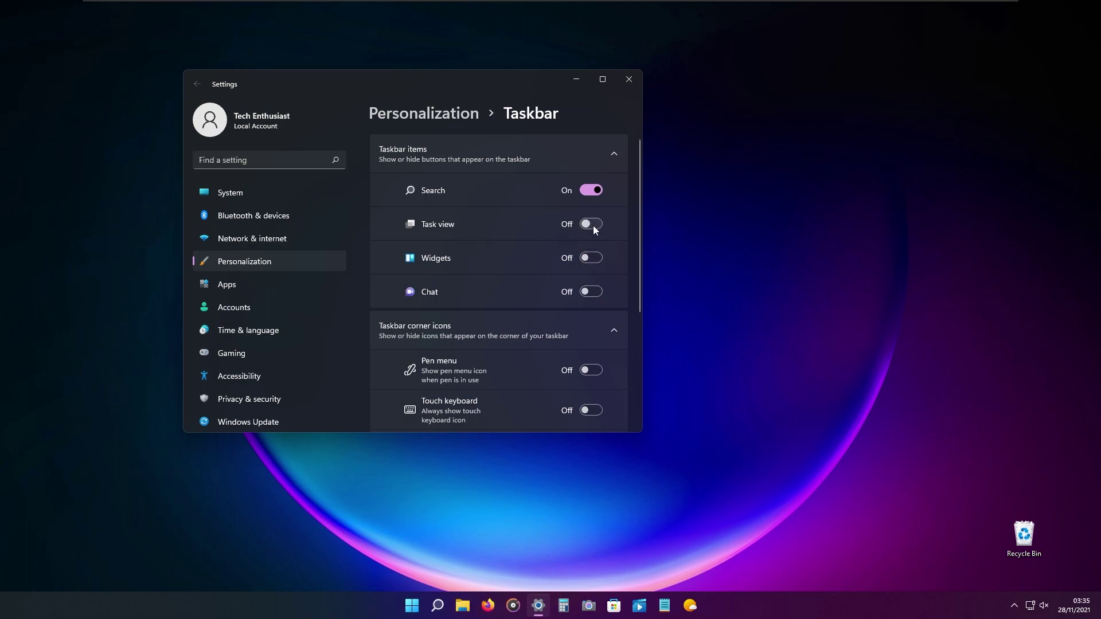
left_click(590, 190)
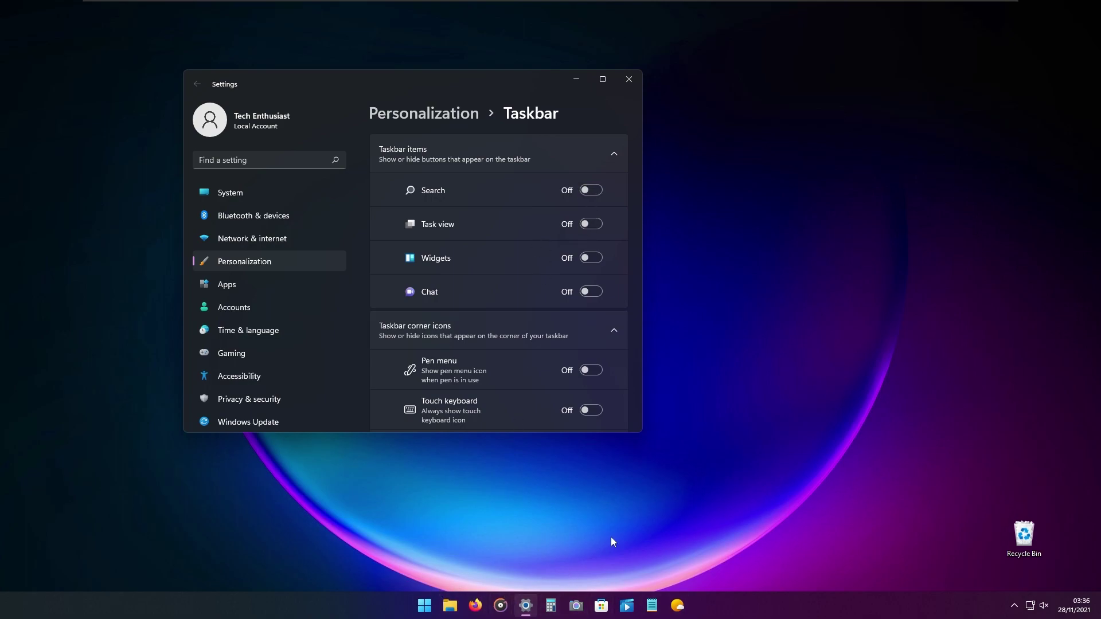
scroll(527, 274, "down", 5)
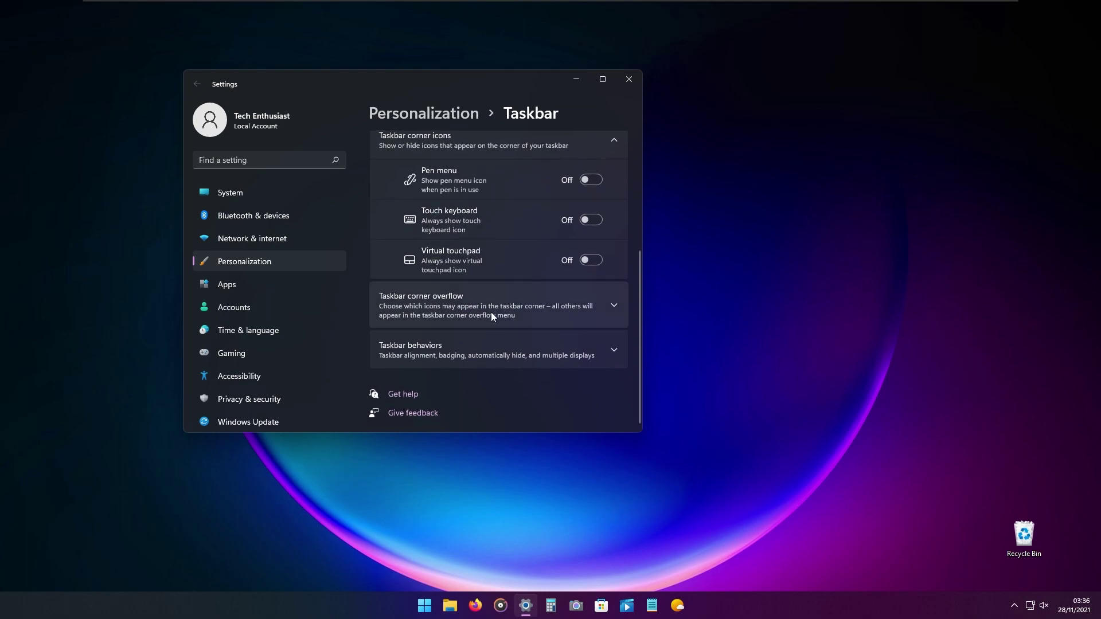
Step: Try Left taskbar alignment under Taskbar behaviors, then set it back to Center
left_click(515, 353)
scroll(504, 345, "down", 2)
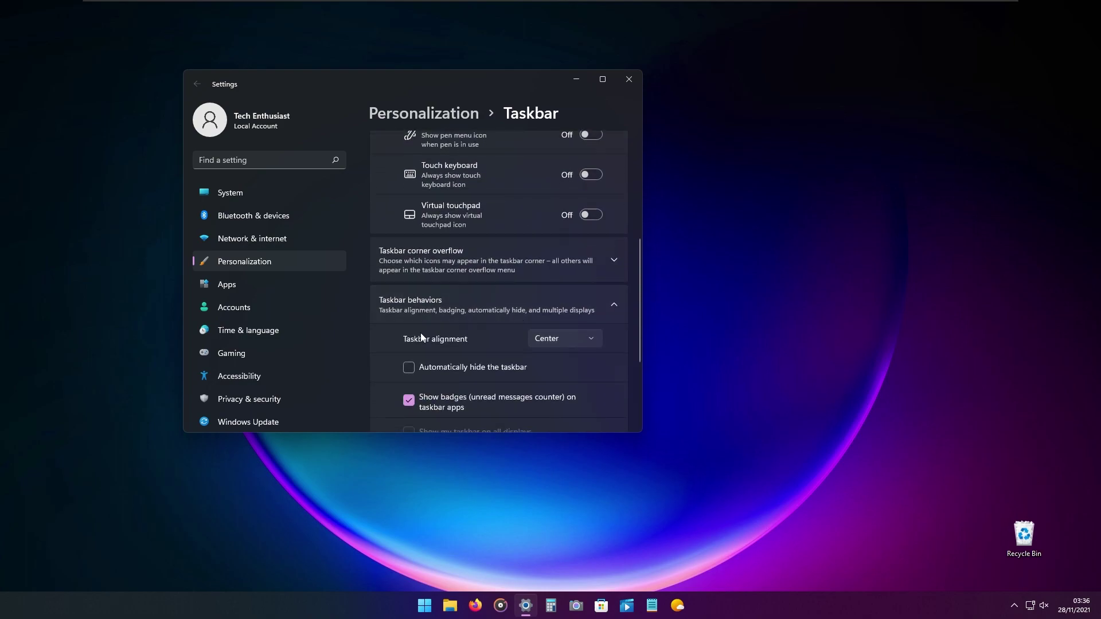
left_click(561, 340)
left_click(565, 322)
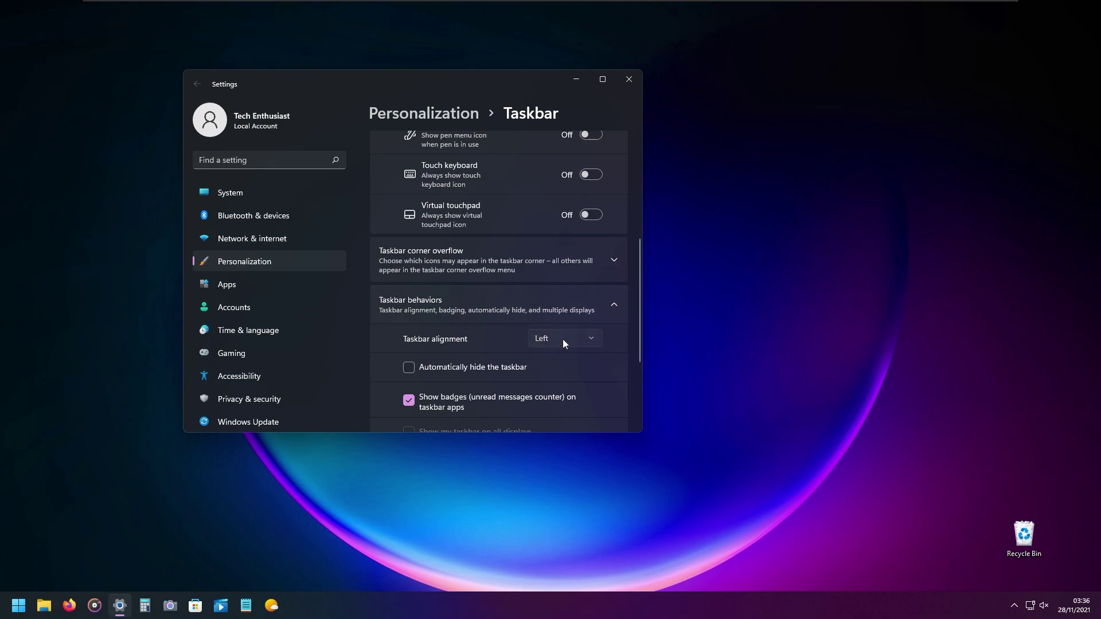
left_click(563, 339)
left_click(562, 362)
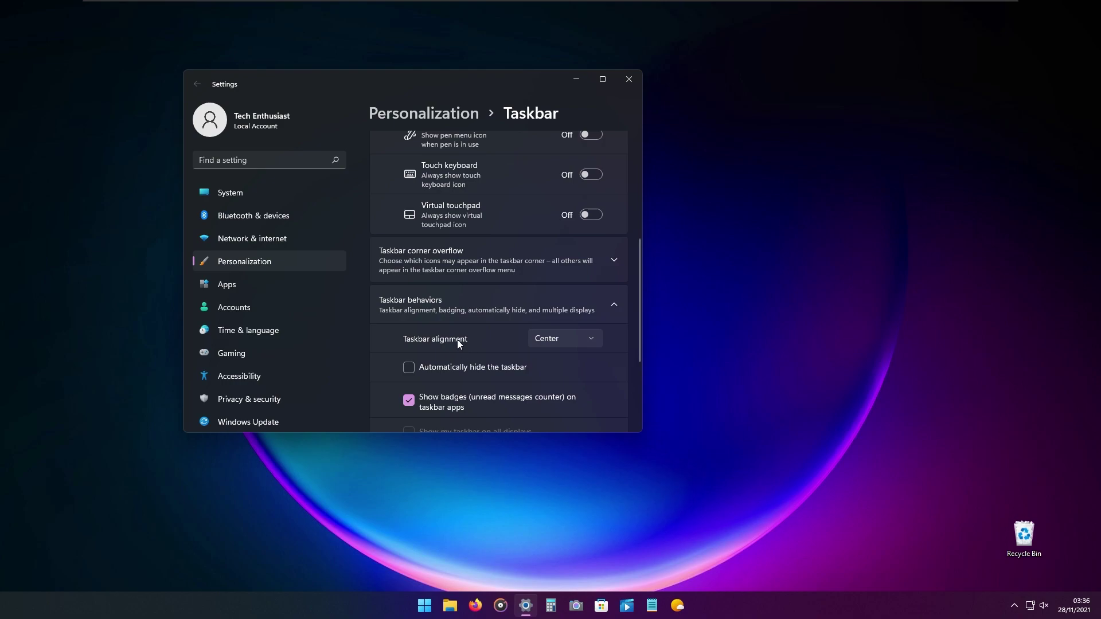
Step: Turn 'Automatically hide the taskbar' on and back off, then collapse Taskbar behaviors
left_click(513, 370)
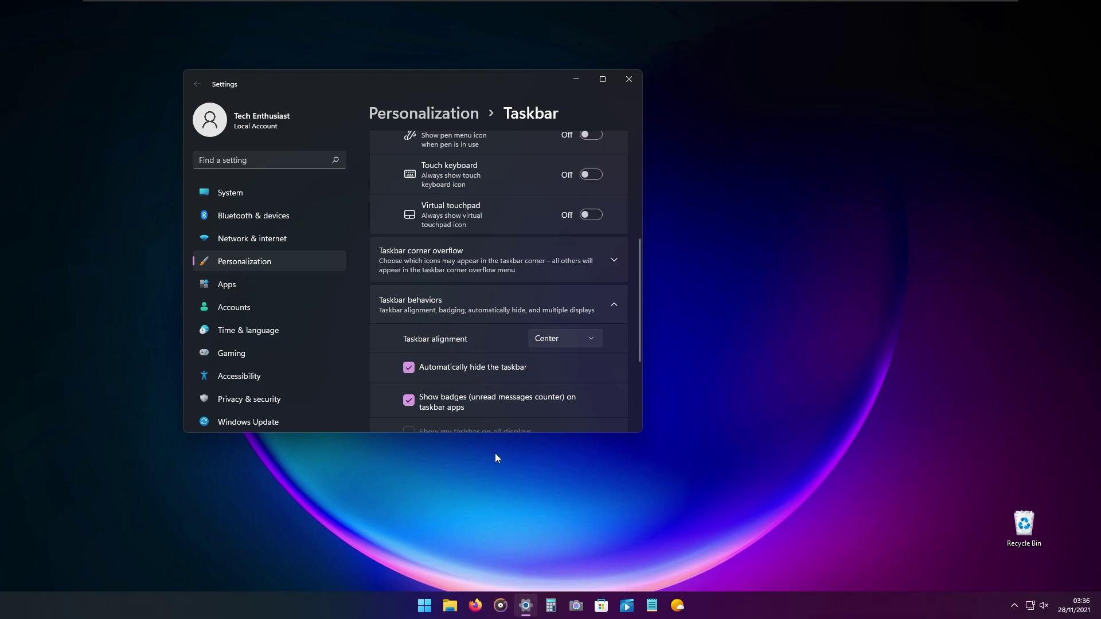
left_click(455, 368)
scroll(486, 376, "down", 3)
left_click(487, 355)
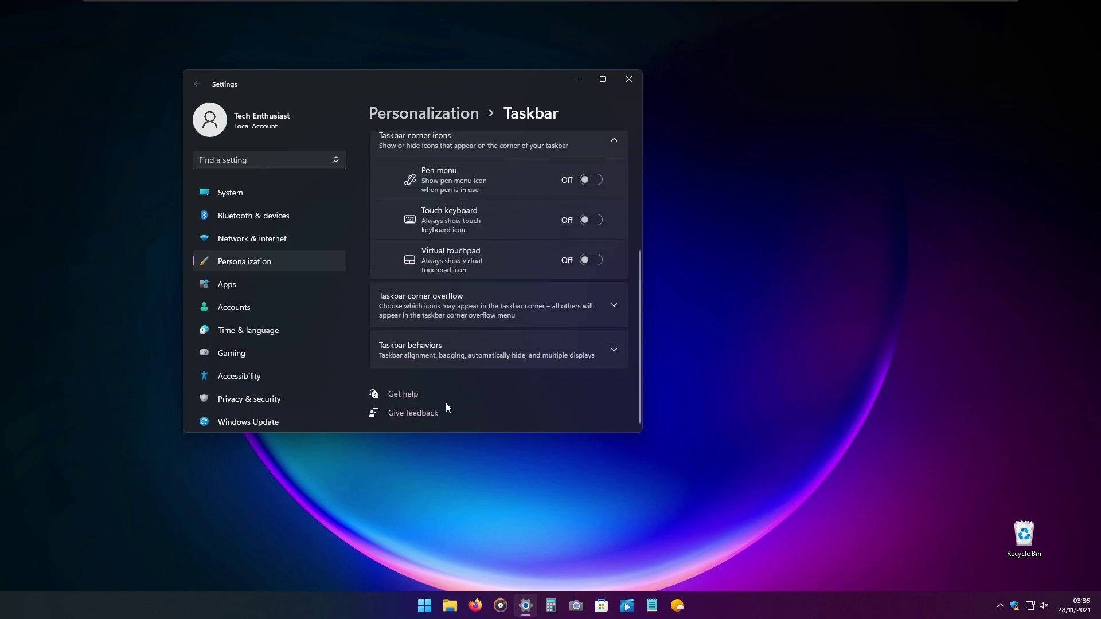
Step: Expand Taskbar corner overflow to view its app list, all switched off
left_click(498, 308)
scroll(521, 287, "down", 3)
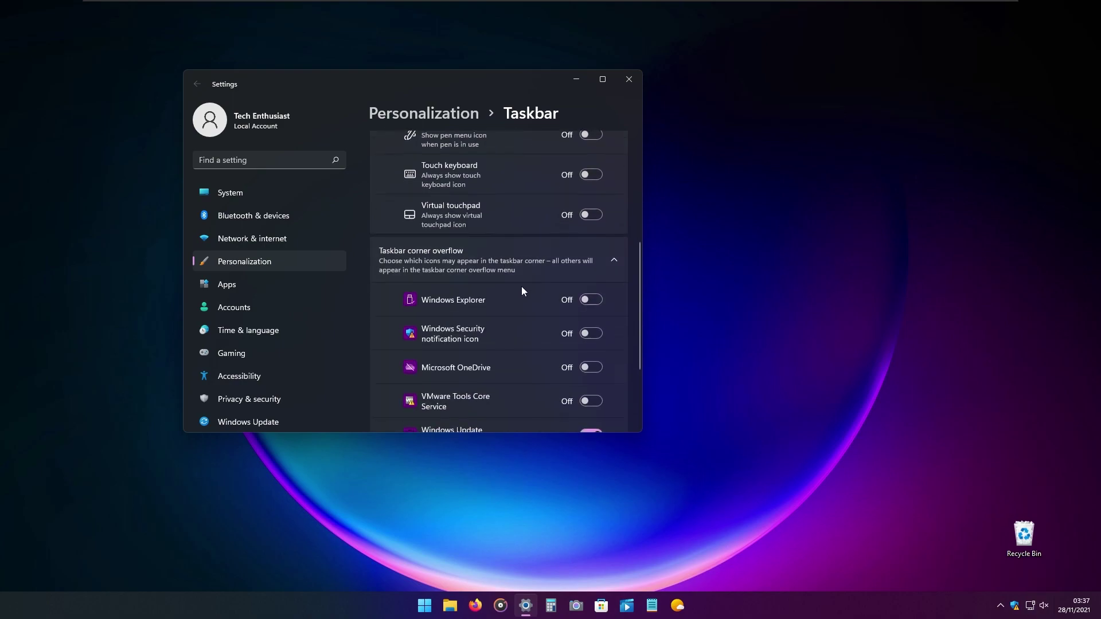
scroll(530, 284, "down", 2)
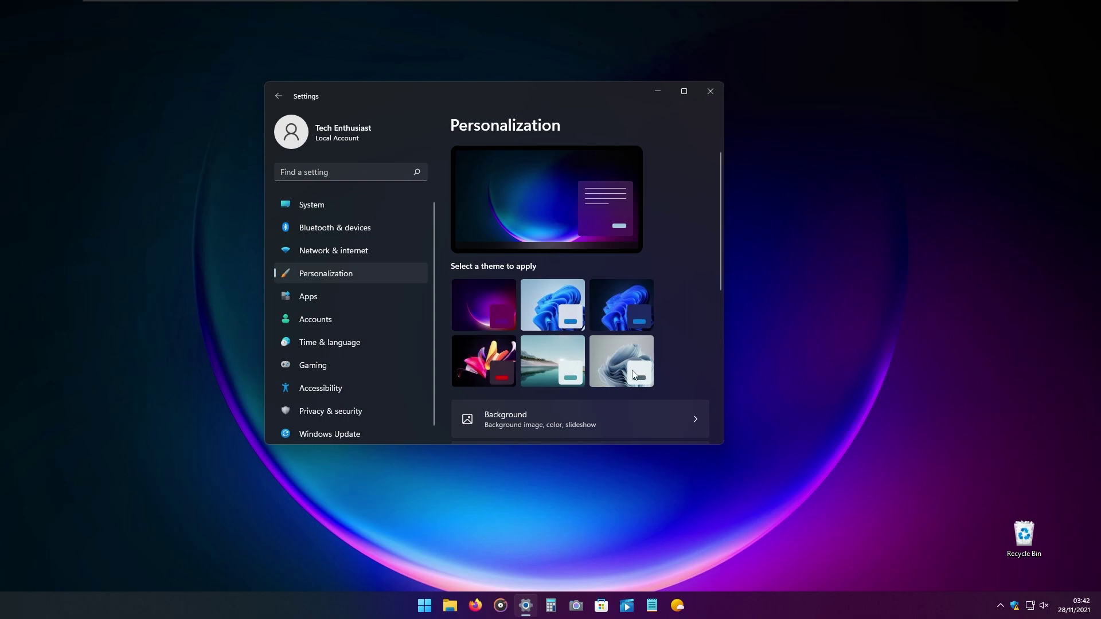
Step: Scroll the Personalization page and open the Background settings
scroll(482, 361, "down", 2)
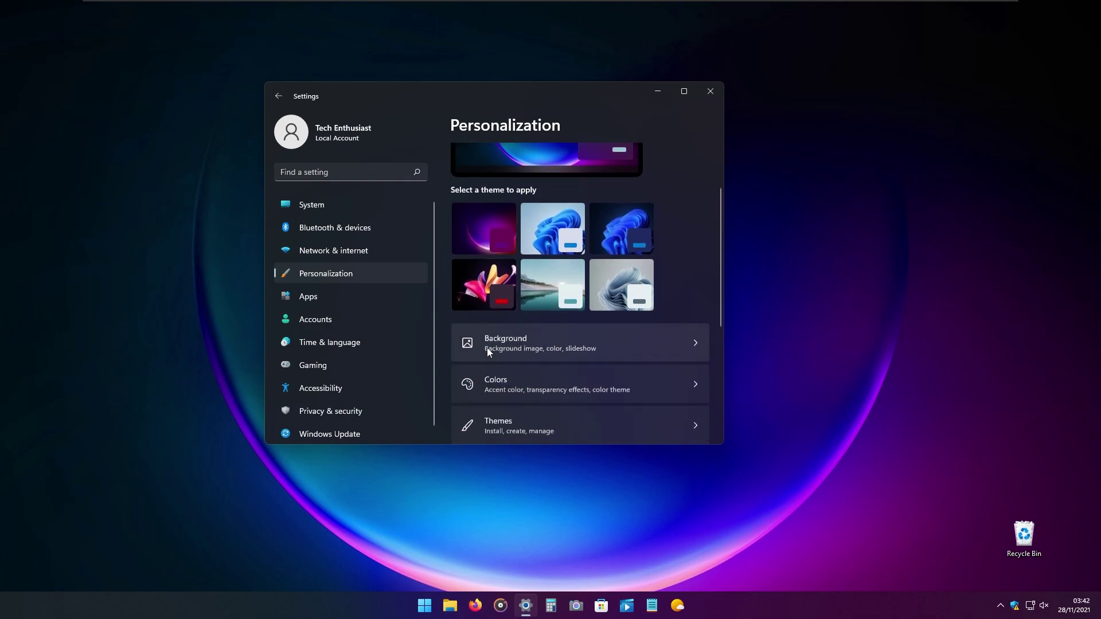
scroll(539, 333, "up", 2)
scroll(574, 339, "down", 1)
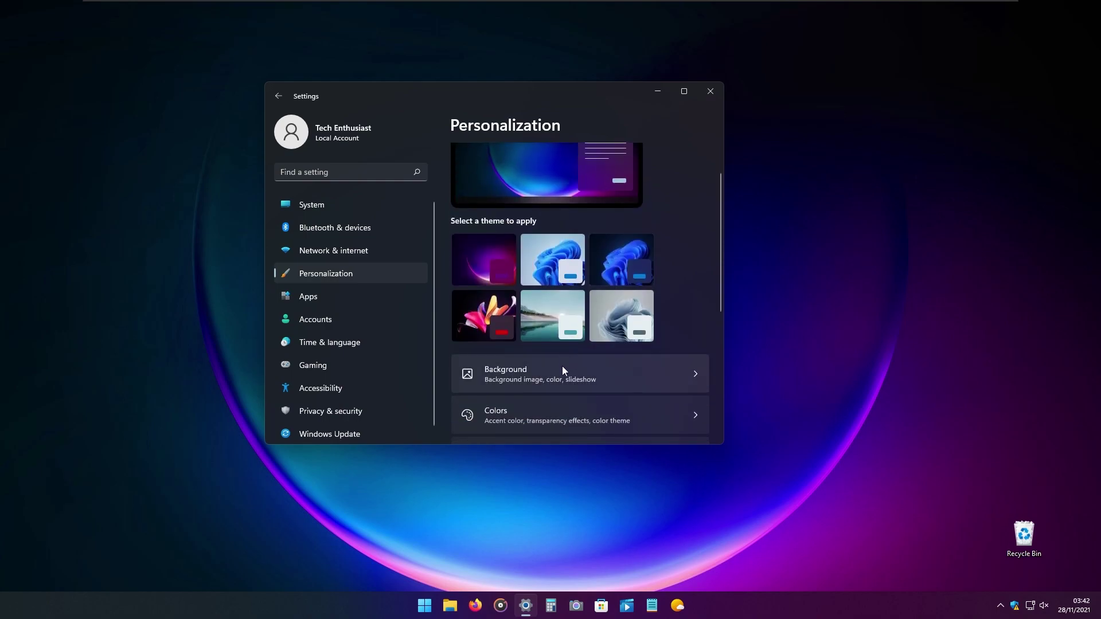
left_click(538, 375)
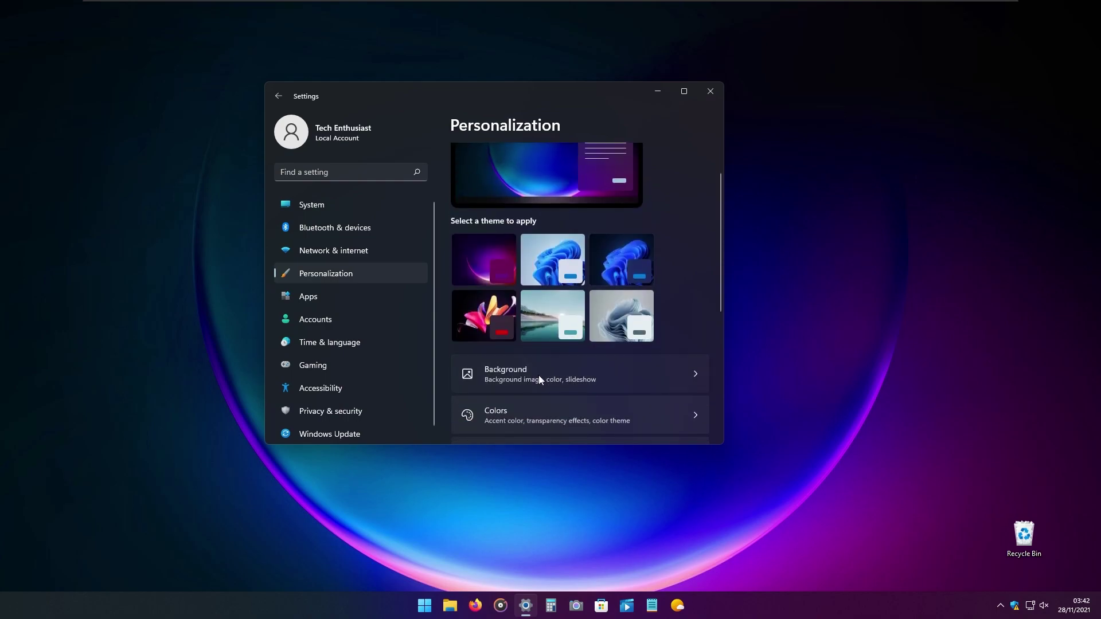
Step: Change the background type from Slideshow to Picture
scroll(628, 227, "down", 1)
left_click(672, 249)
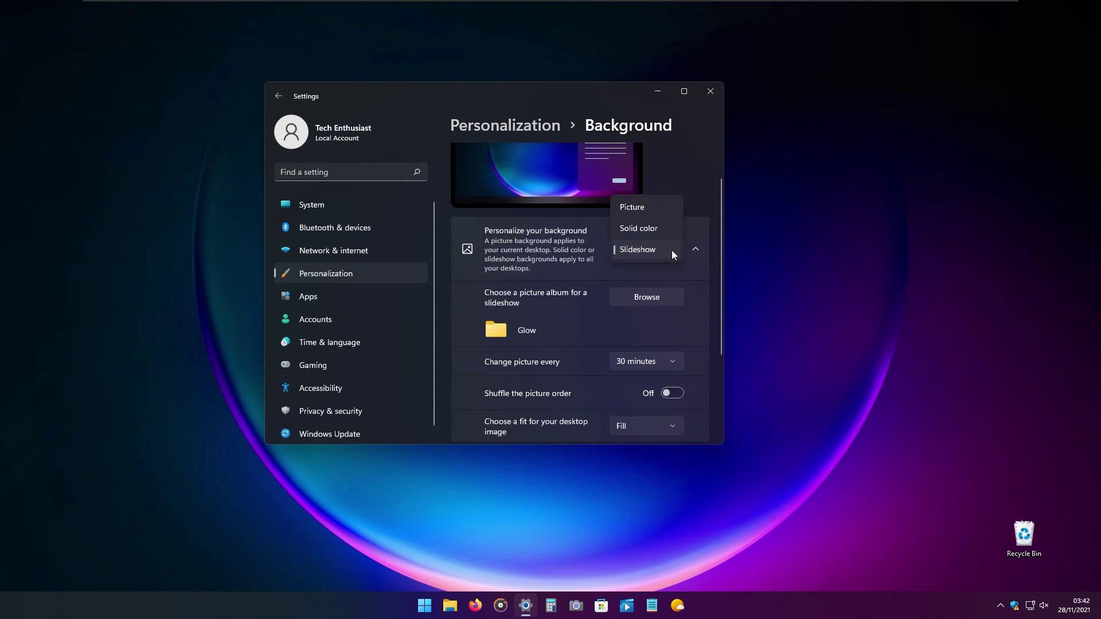
left_click(651, 208)
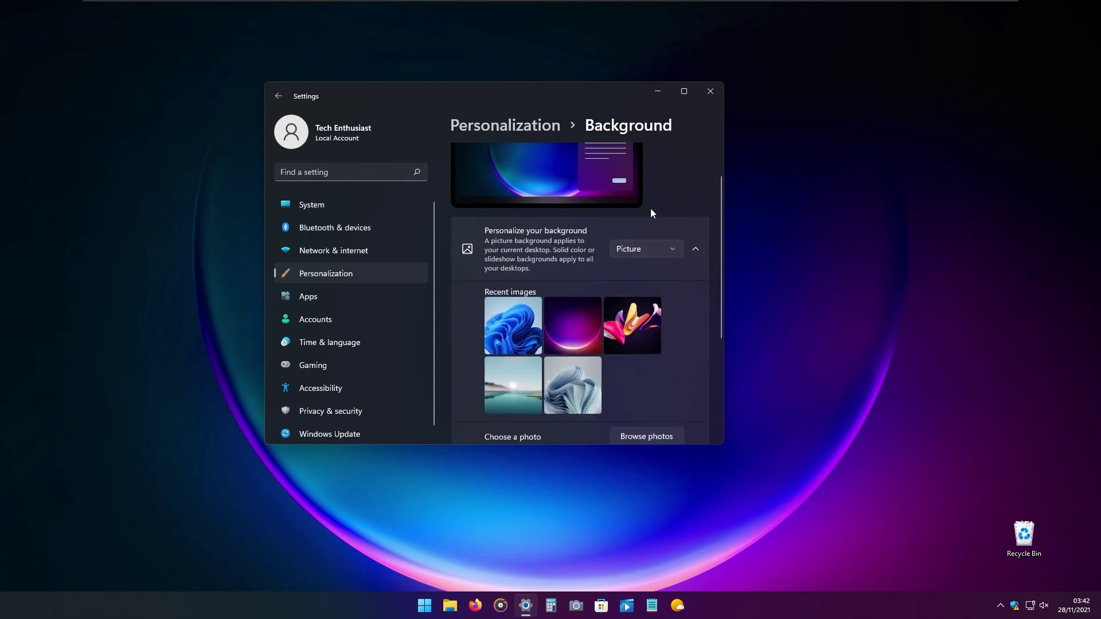
Step: Set the snowy mountain JPG from Downloads as the wallpaper and return to Personalization
scroll(665, 227, "down", 1)
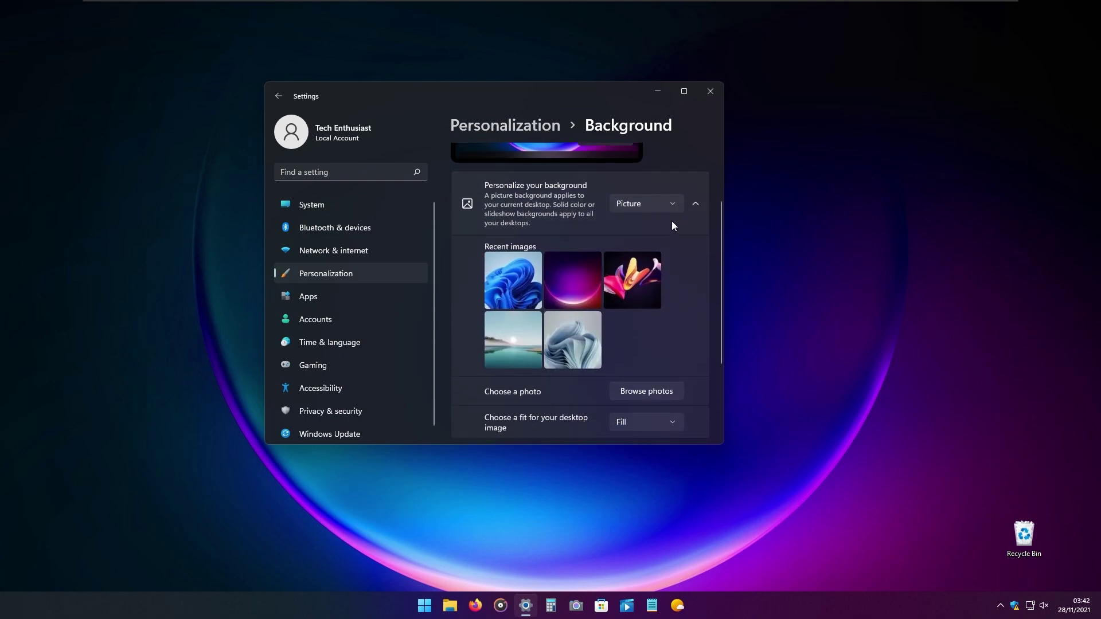
left_click(651, 391)
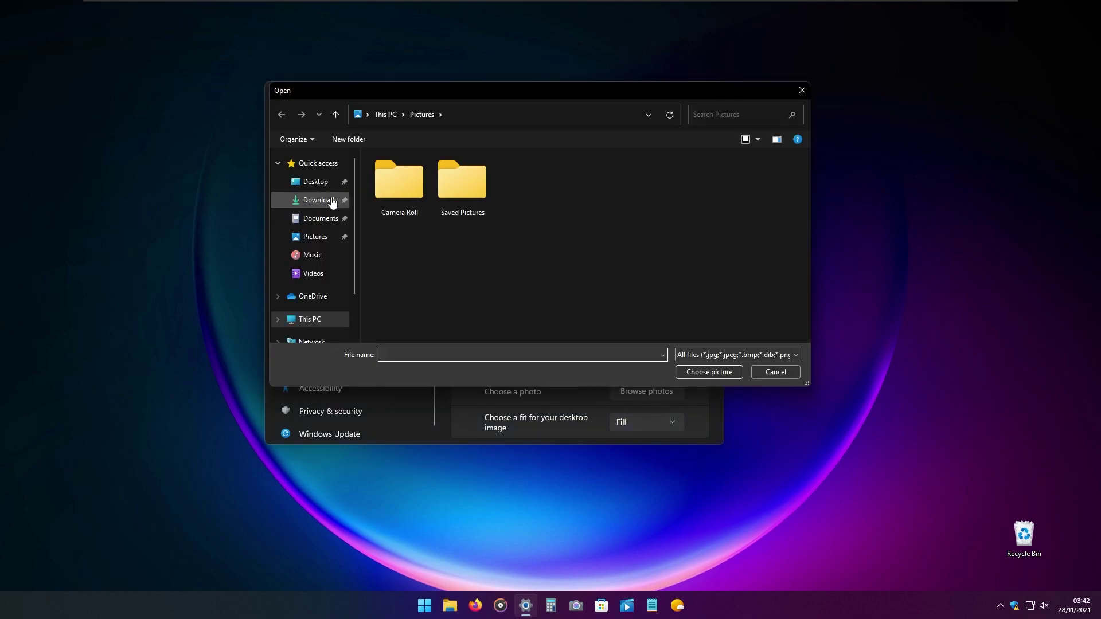
left_click(332, 201)
left_click(464, 193)
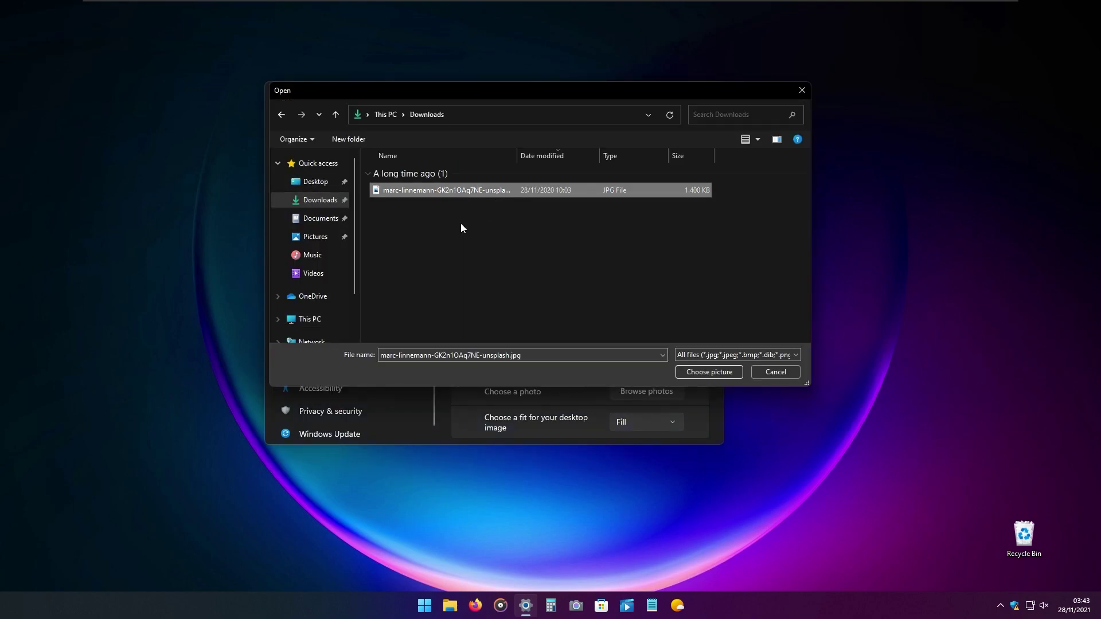
left_click(701, 372)
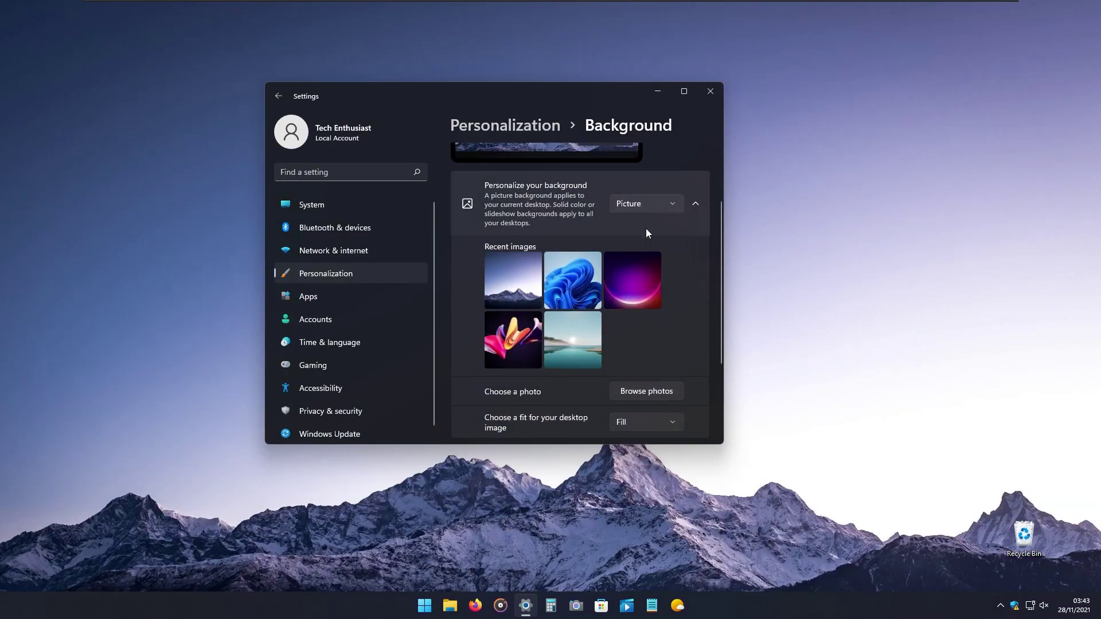
scroll(646, 229, "down", 2)
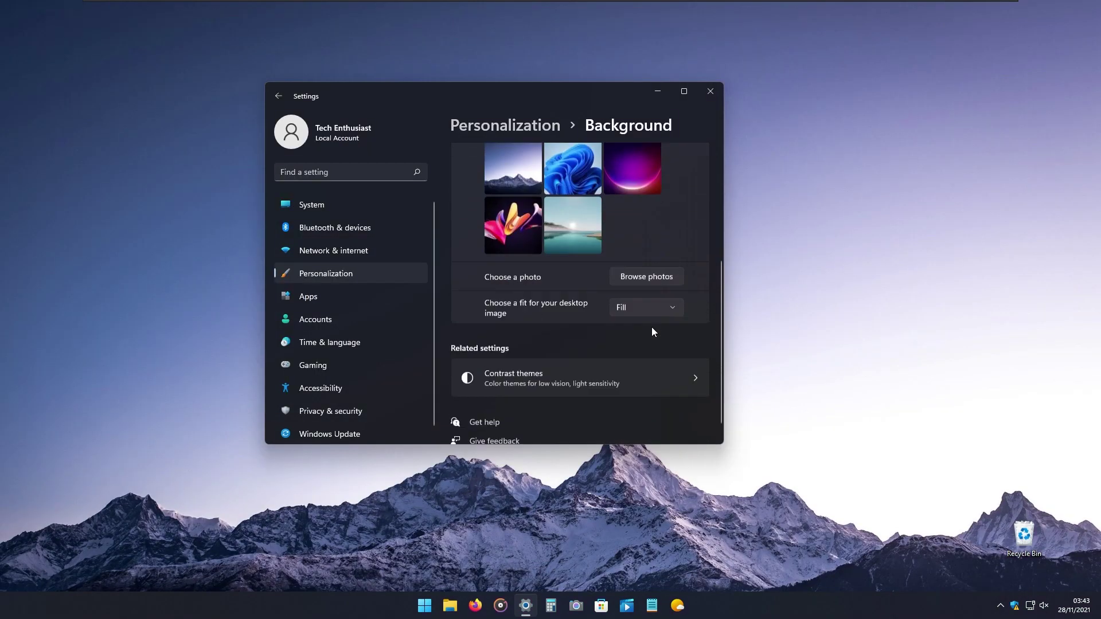
left_click(280, 97)
Step: On the Colors page, set the colour mode to Custom, keeping Dark for Windows and apps
scroll(596, 321, "down", 1)
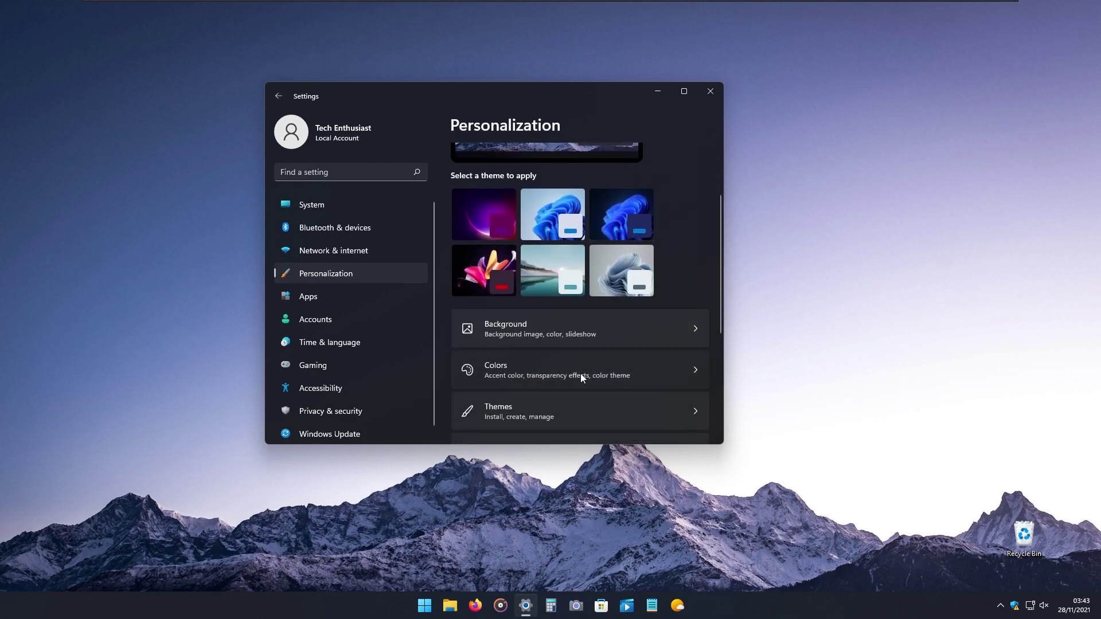
left_click(580, 374)
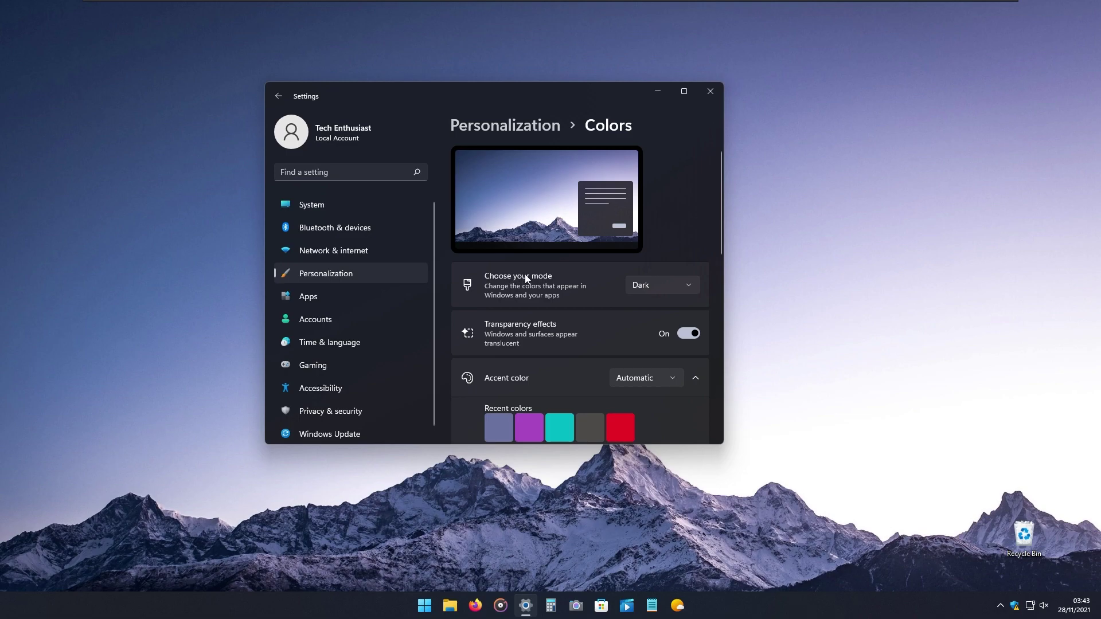
left_click(663, 290)
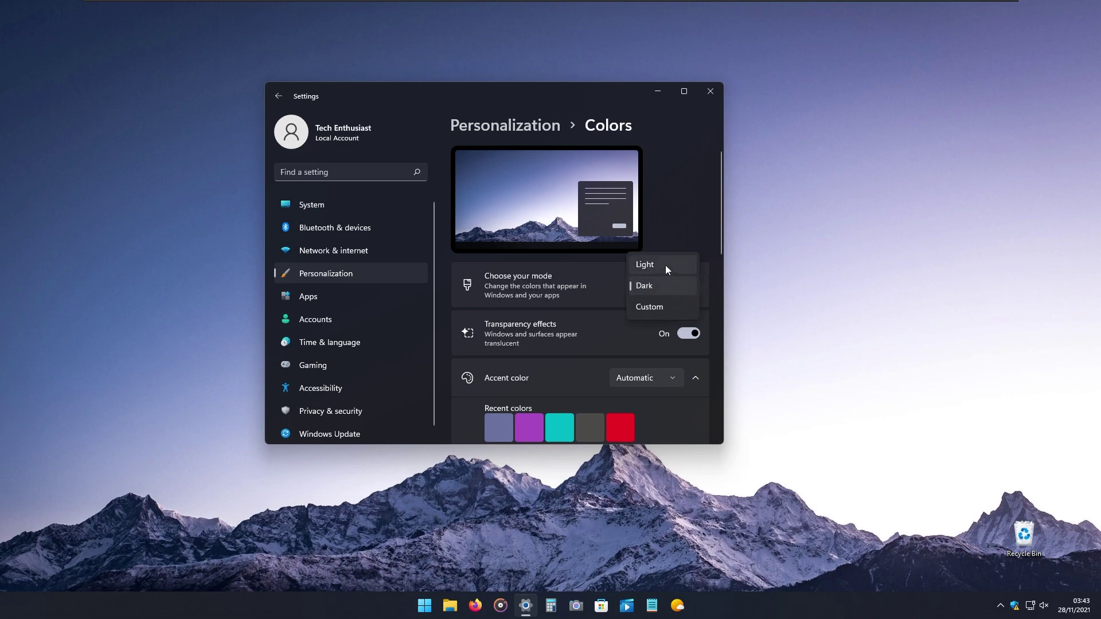
left_click(664, 310)
left_click(641, 328)
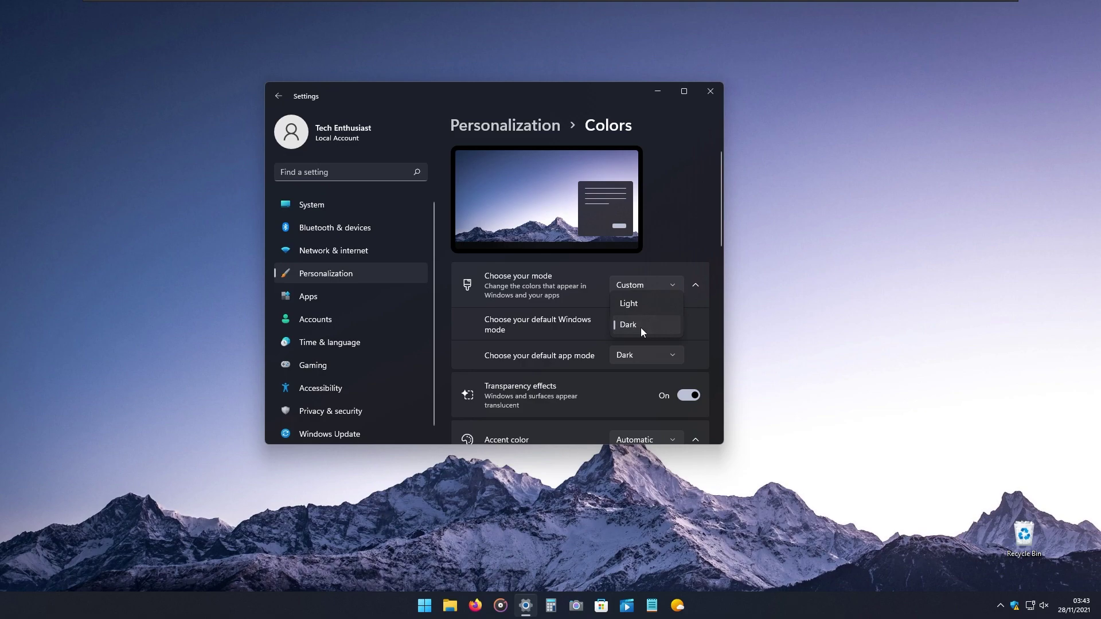
left_click(565, 324)
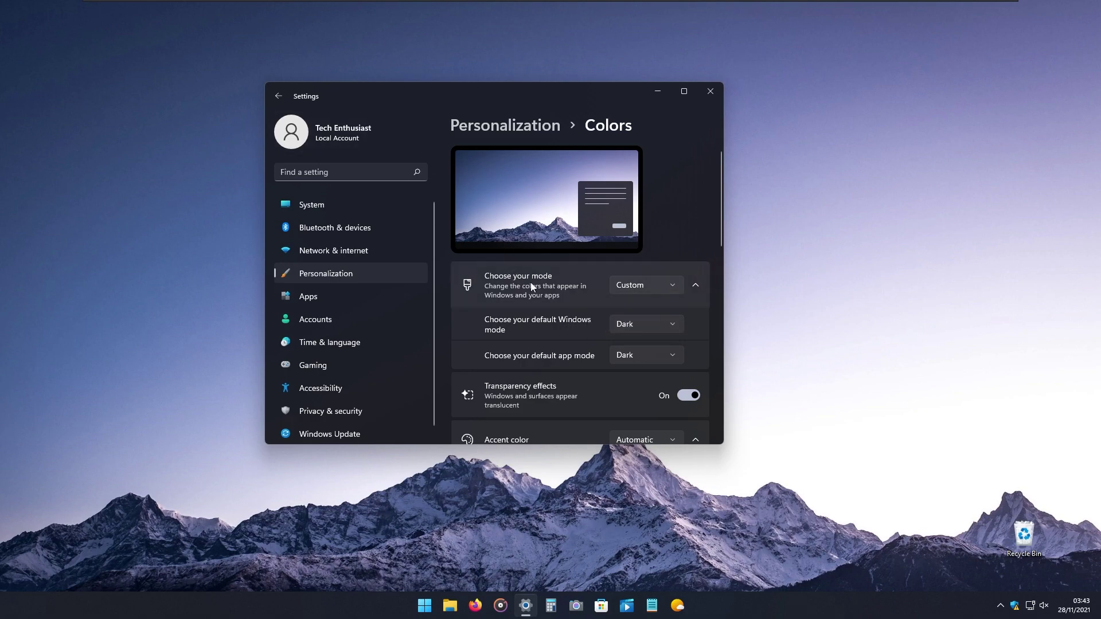
scroll(534, 284, "down", 3)
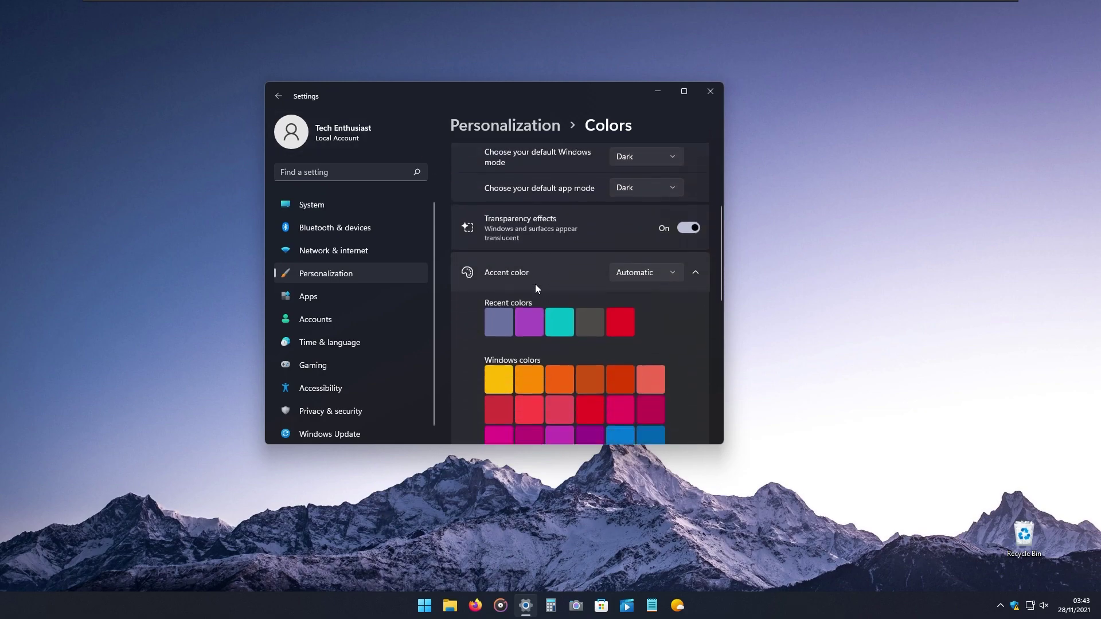
left_click(645, 262)
left_click(642, 283)
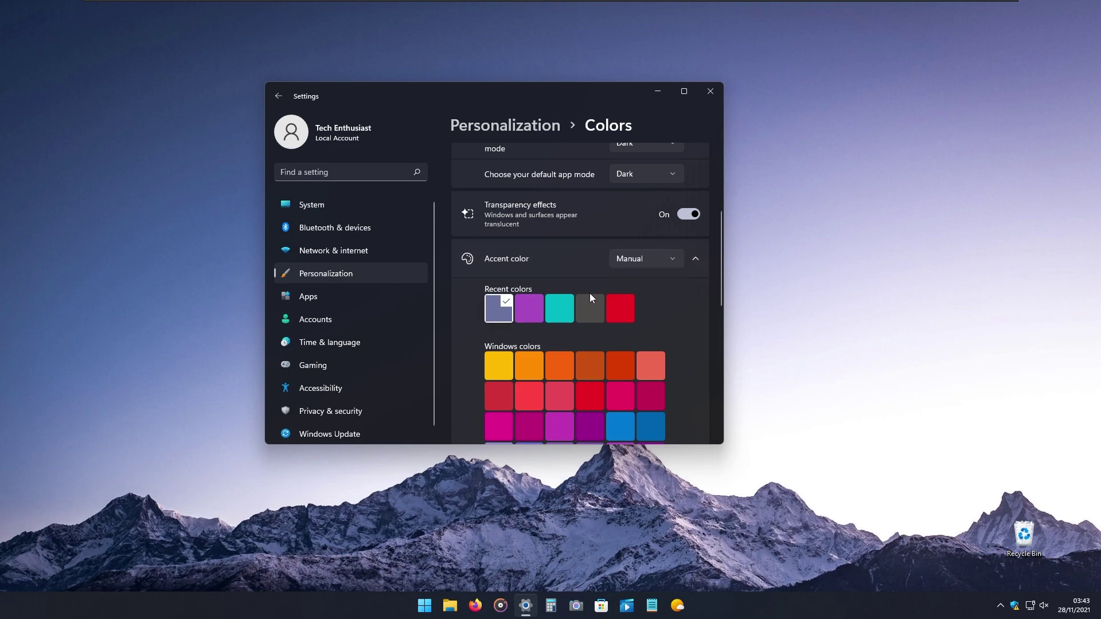
scroll(590, 293, "down", 2)
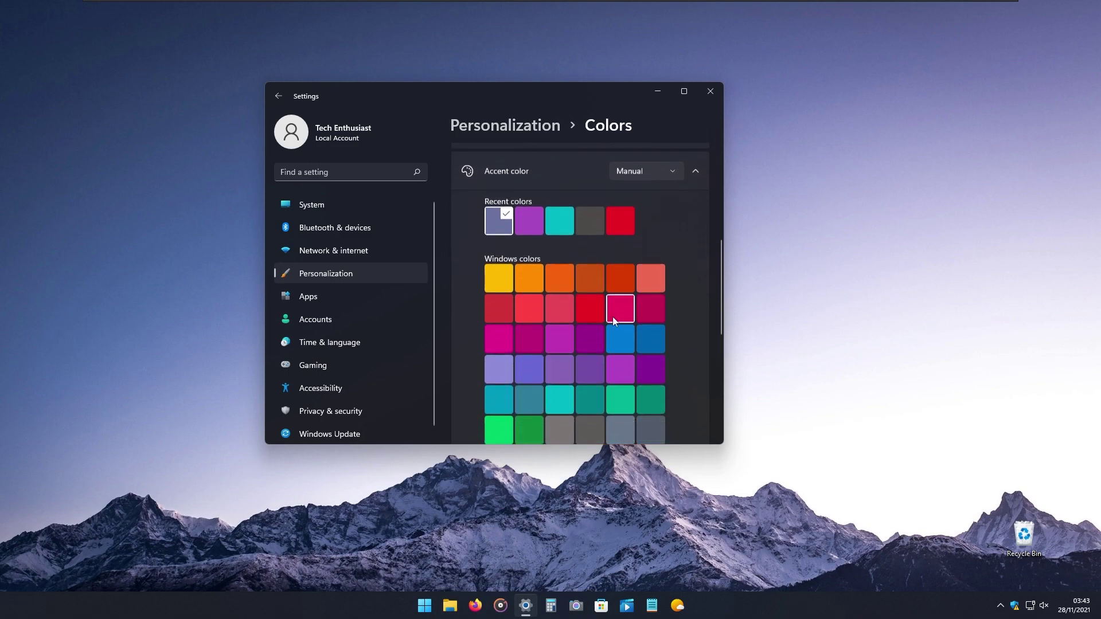
left_click(558, 338)
left_click(646, 168)
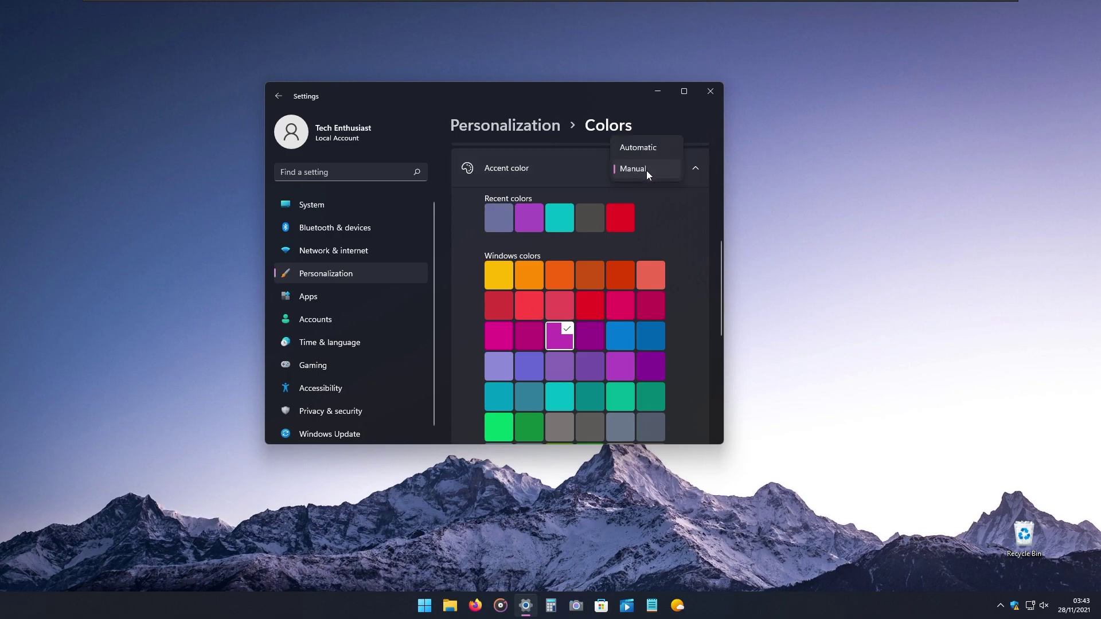
key("Up")
key("Return")
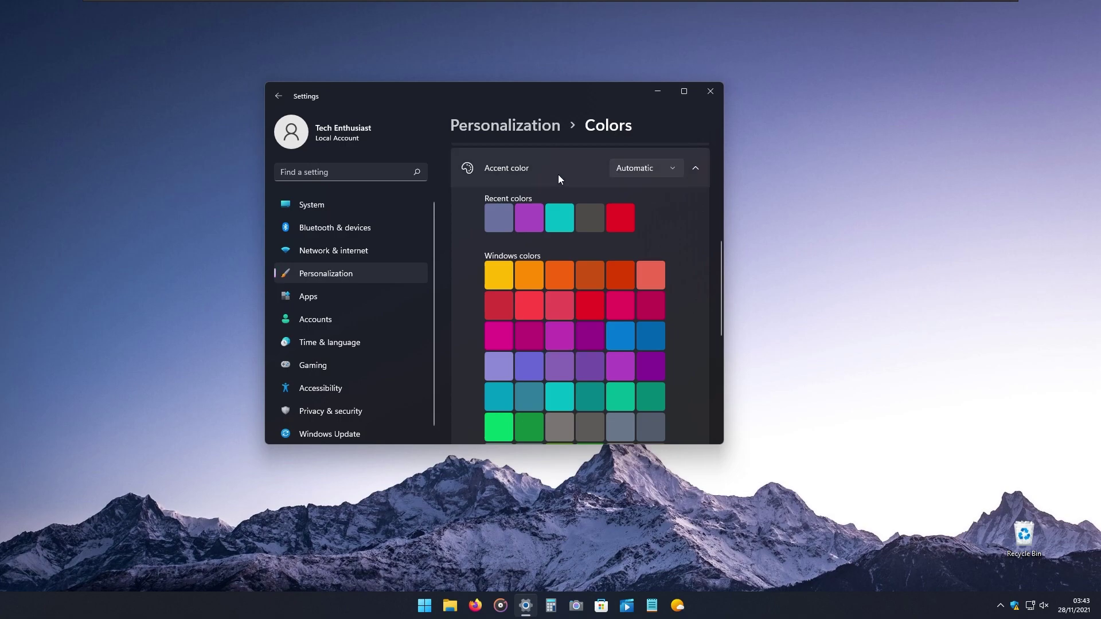
scroll(559, 344, "down", 4)
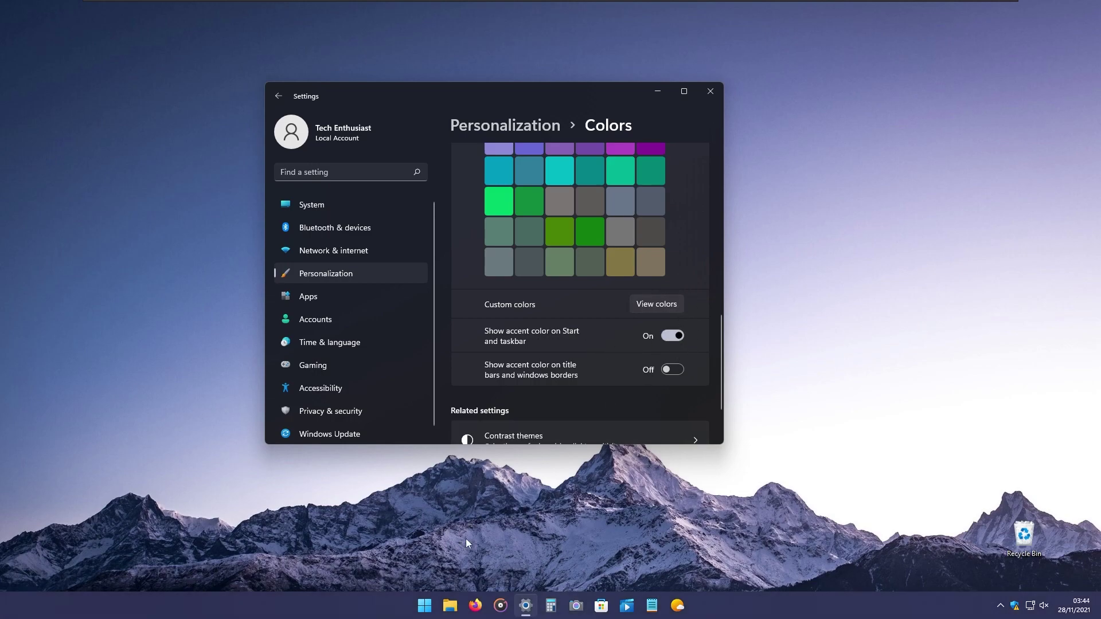
Step: Open Start to see the accent colour applied on Start and the taskbar
left_click(424, 606)
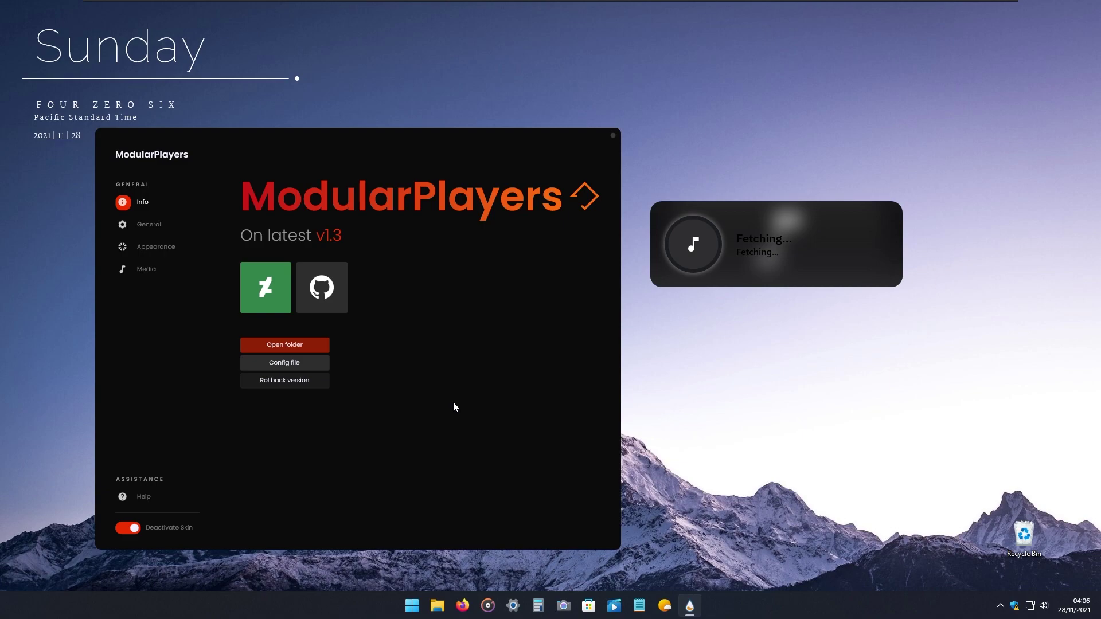
Step: View the Media player options in the ModularPlayers settings sidebar
left_click(165, 271)
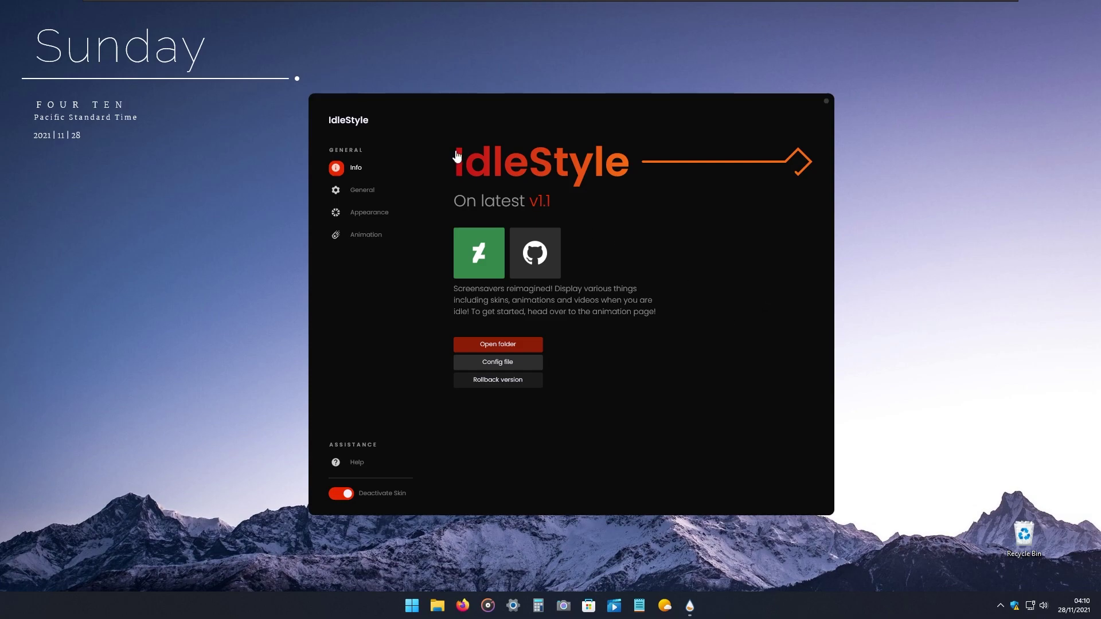
Step: Show IdleStyle's Appearance page and preview the EIGHT FORTY idle screen in Poppins
left_click(384, 214)
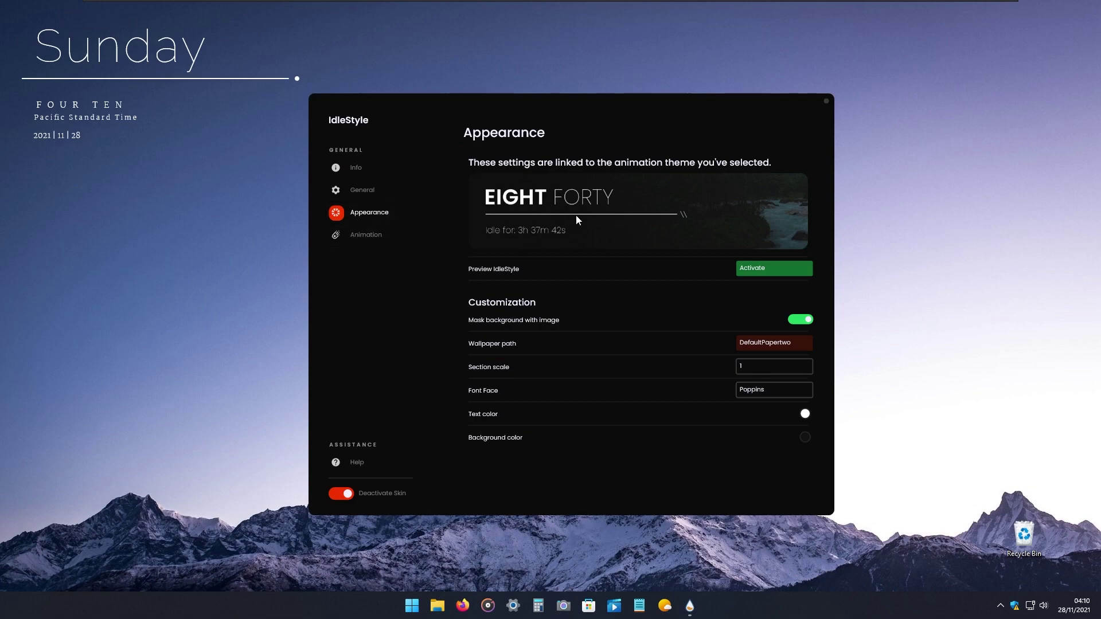
left_click(769, 273)
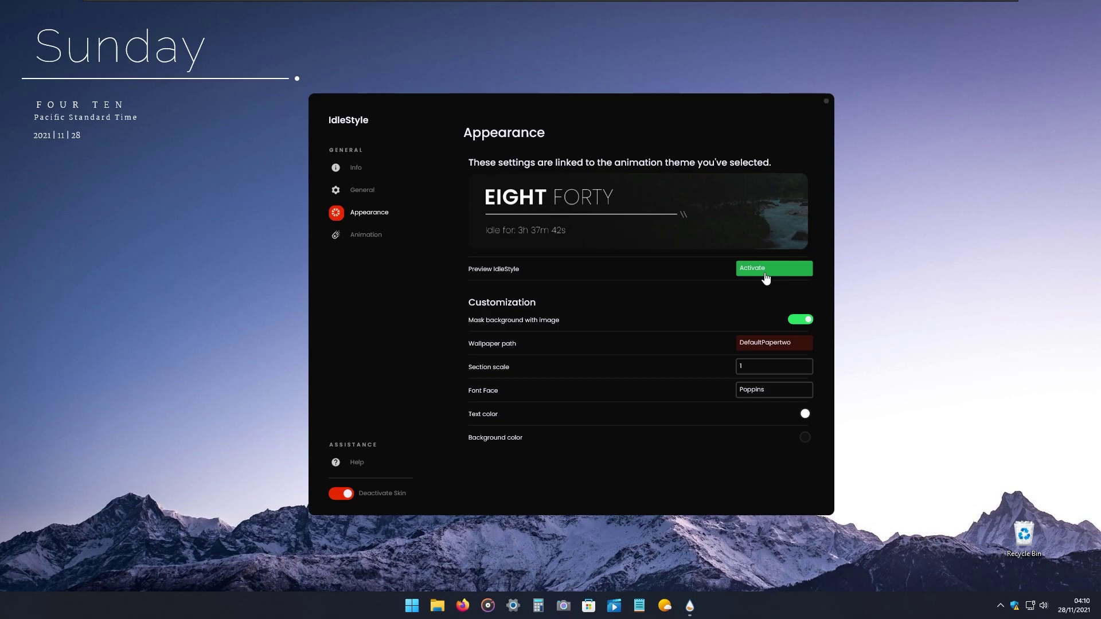
Step: Close the IdleStyle settings window, leaving the Sunday clock and media widget over the wallpaper
left_click(766, 269)
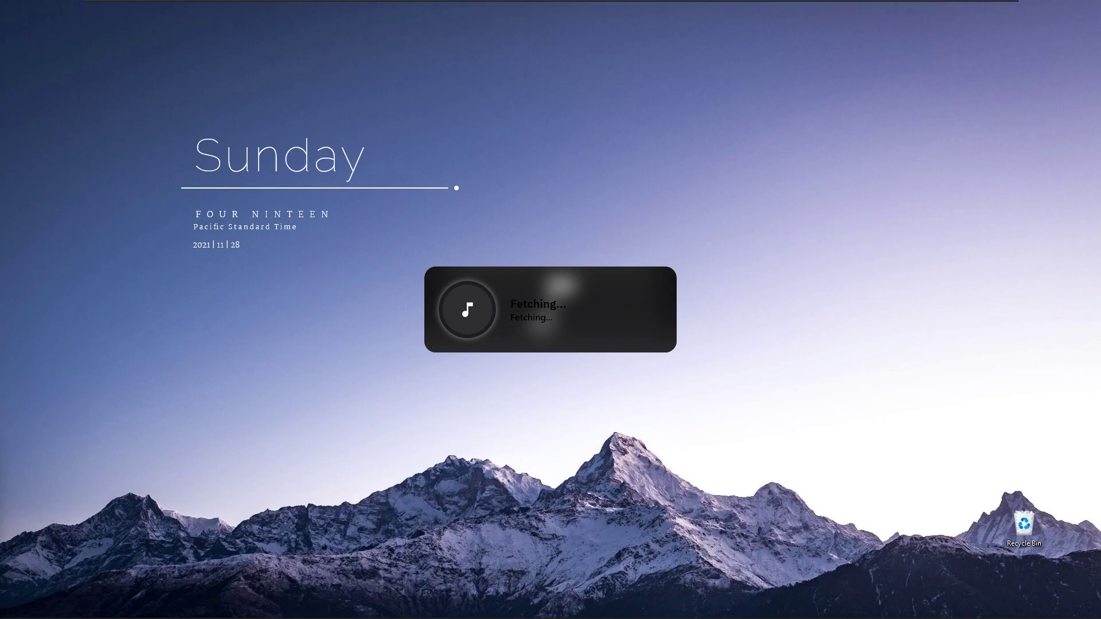